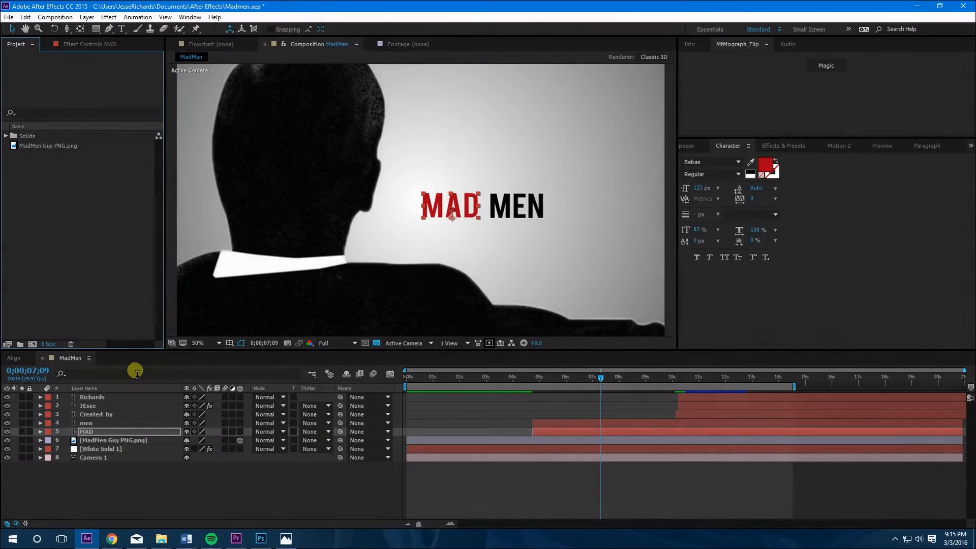
scroll(50, 237, "right", 3)
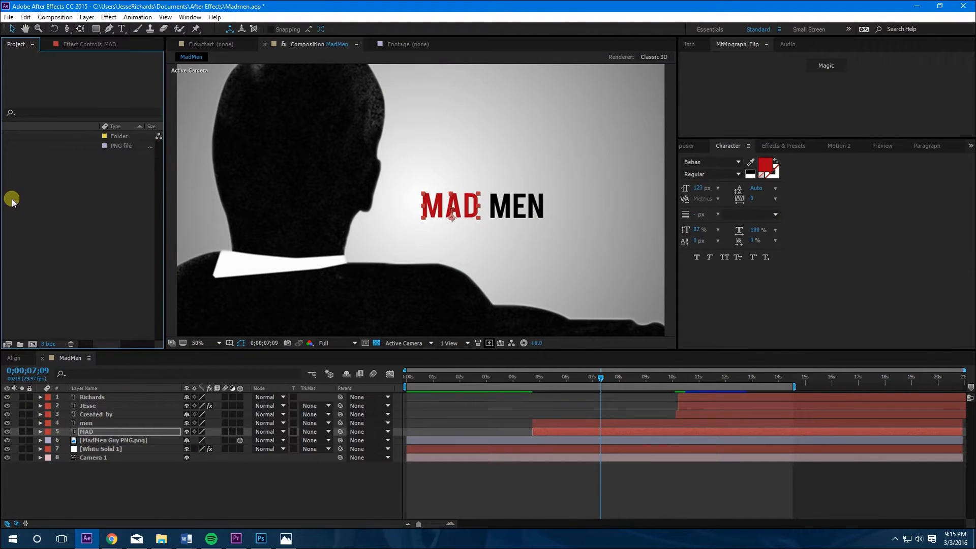
Step: Create a new HDTV 1080 composition named MadMen from the Project panel
right_click(40, 193)
left_click(68, 200)
type("MadMen")
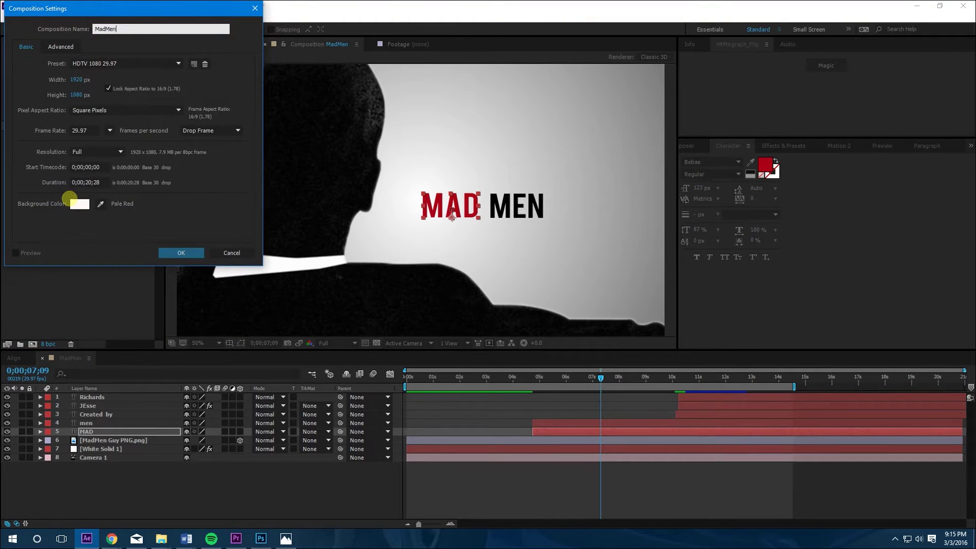
key("Return")
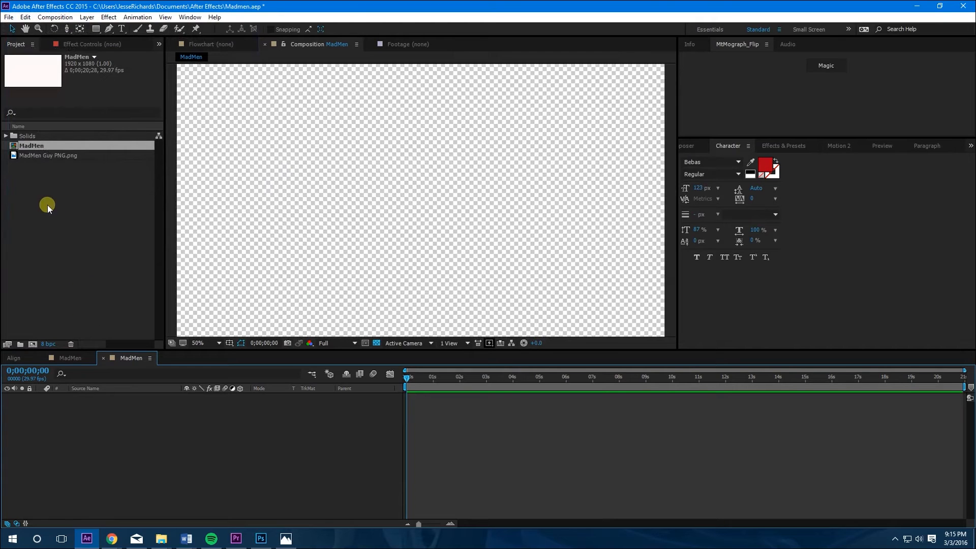
Step: Add a full-frame white solid layer, White Solid 2, to the composition
right_click(80, 417)
mouse_move(103, 424)
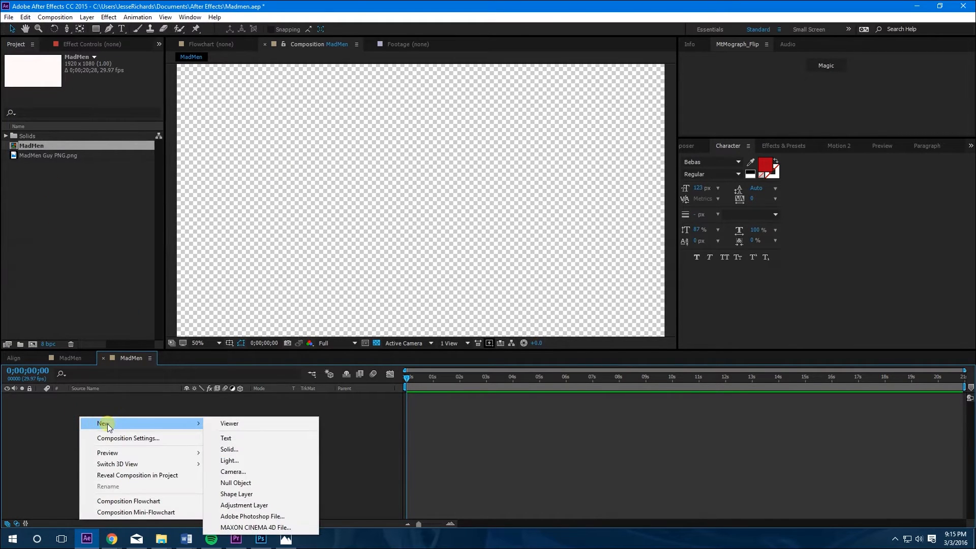
left_click(229, 449)
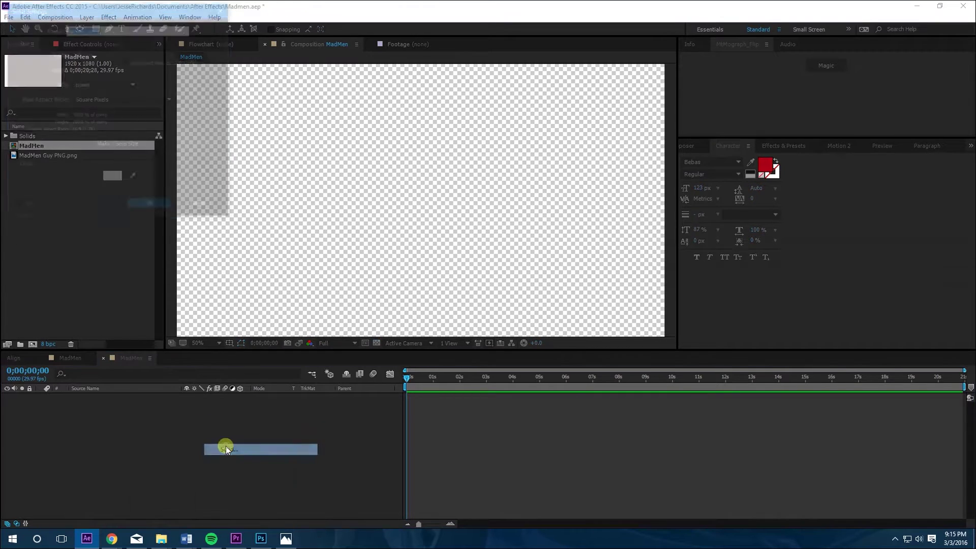
left_click(151, 207)
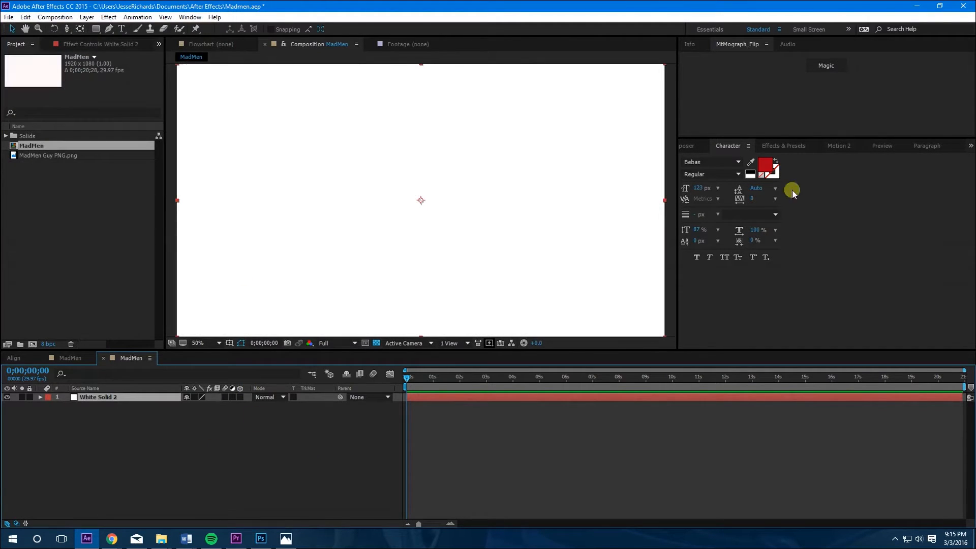
Step: Search the effects for 'gradi' and apply Gradient Ramp to White Solid 2
left_click(688, 147)
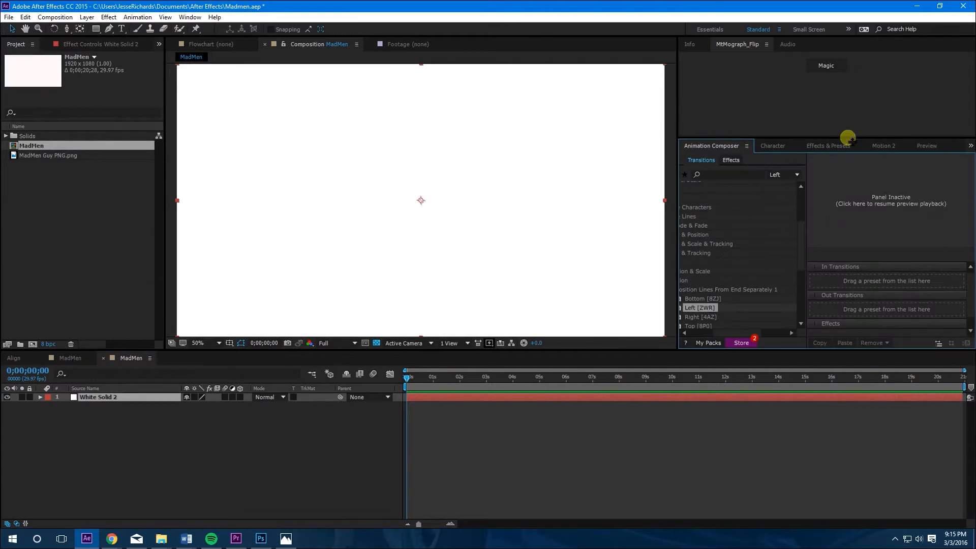
left_click(839, 145)
left_click(751, 159)
key("ctrl+a")
key("BackSpace")
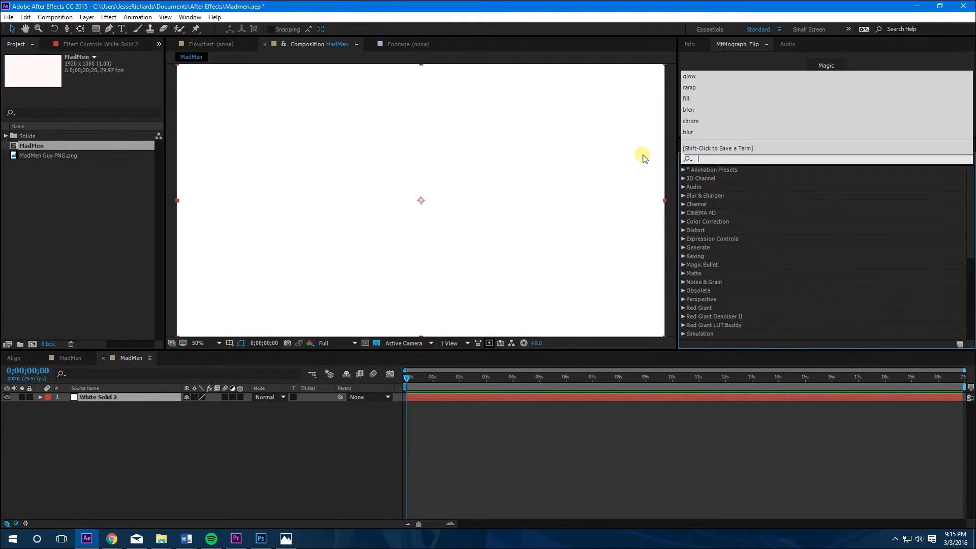
type("grade")
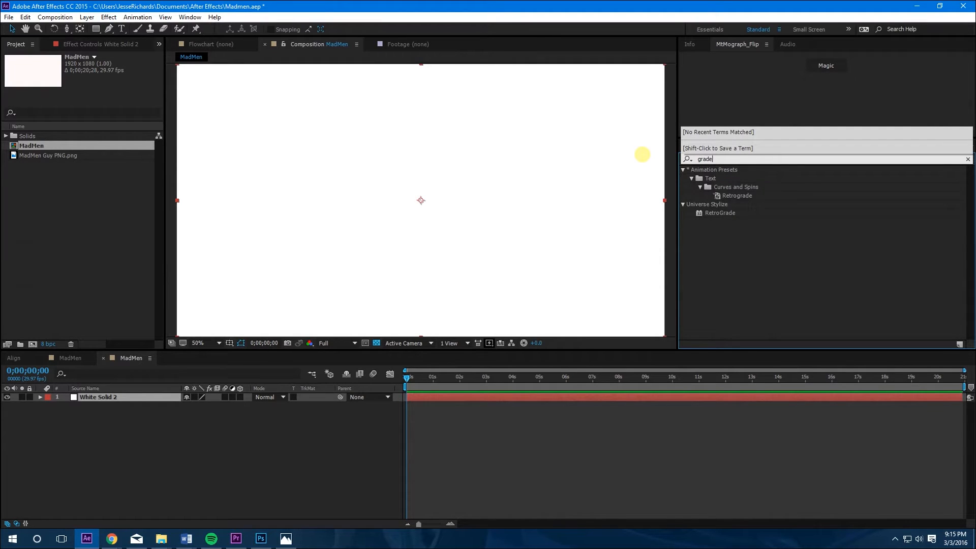
key("BackSpace")
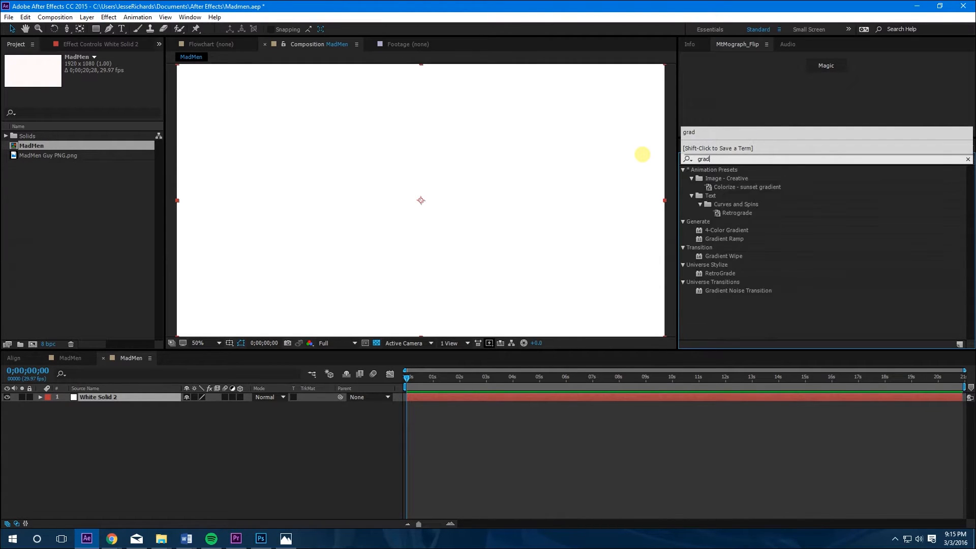
type("i")
left_click(729, 214)
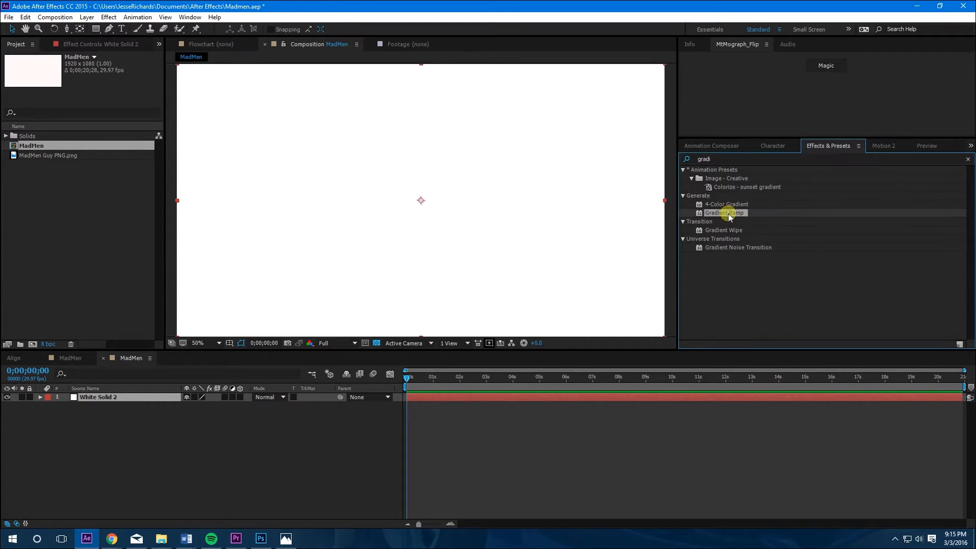
left_click_drag(730, 213, 121, 397)
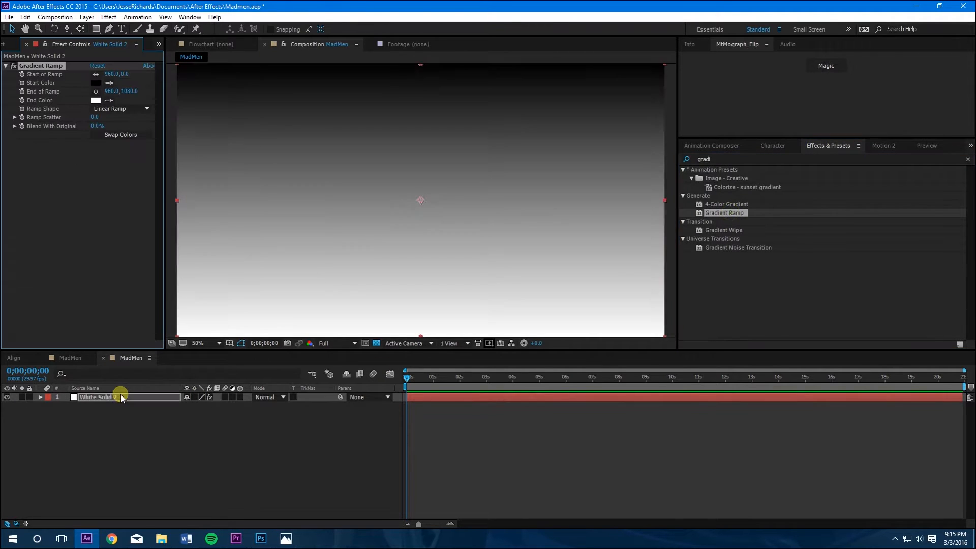
Step: Set the ramp's start colour to white and end colour to dark grey
left_click(96, 82)
left_click(86, 190)
left_click(297, 166)
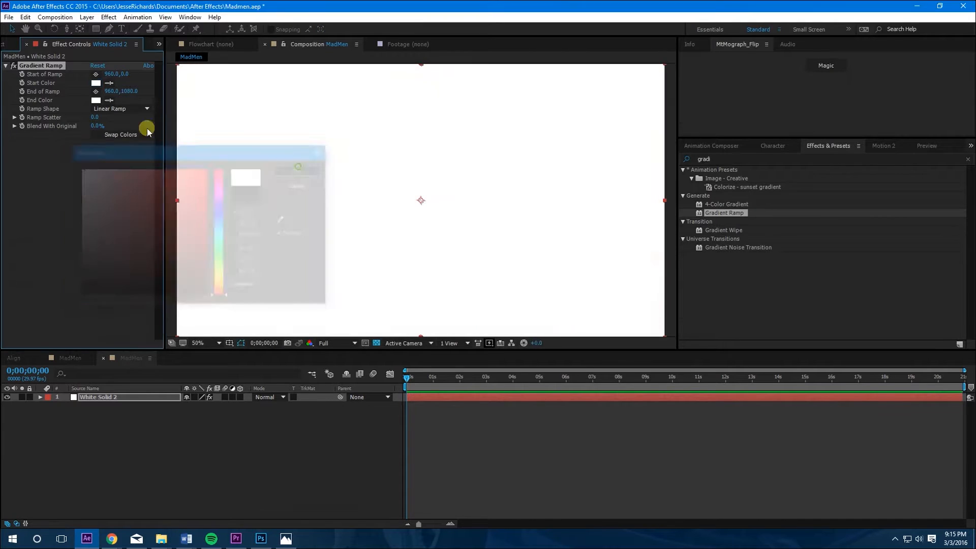
left_click(97, 100)
left_click_drag(92, 259, 70, 267)
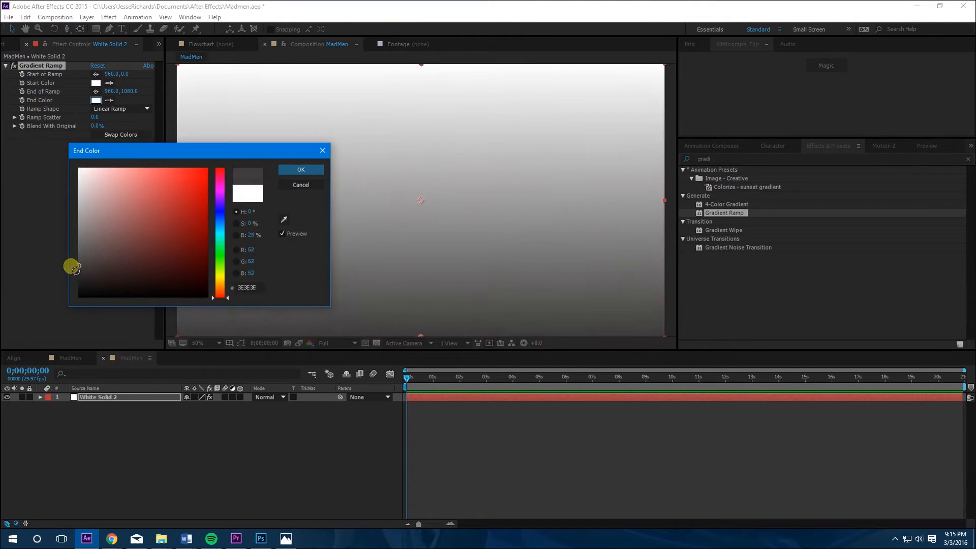
left_click(300, 170)
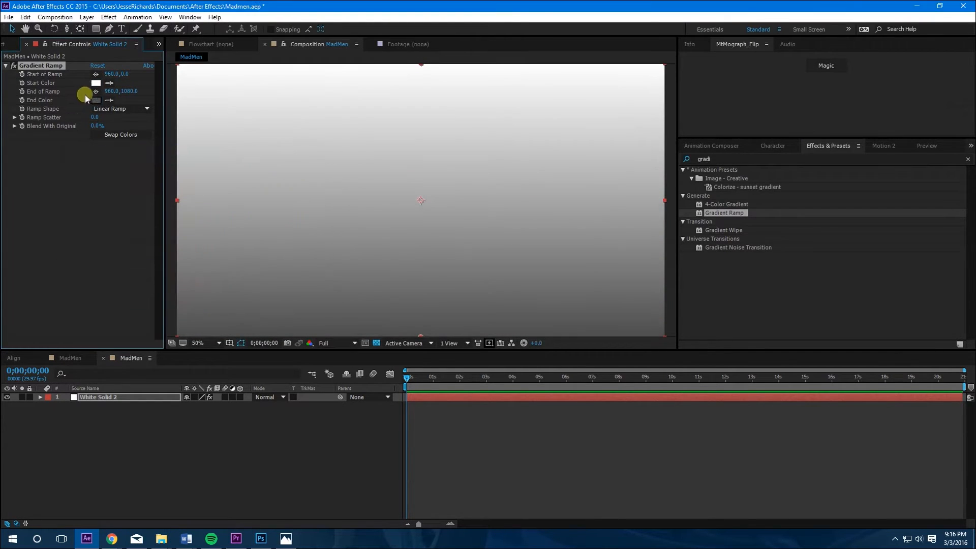
scroll(416, 212, "down", 2)
scroll(411, 208, "up", 1)
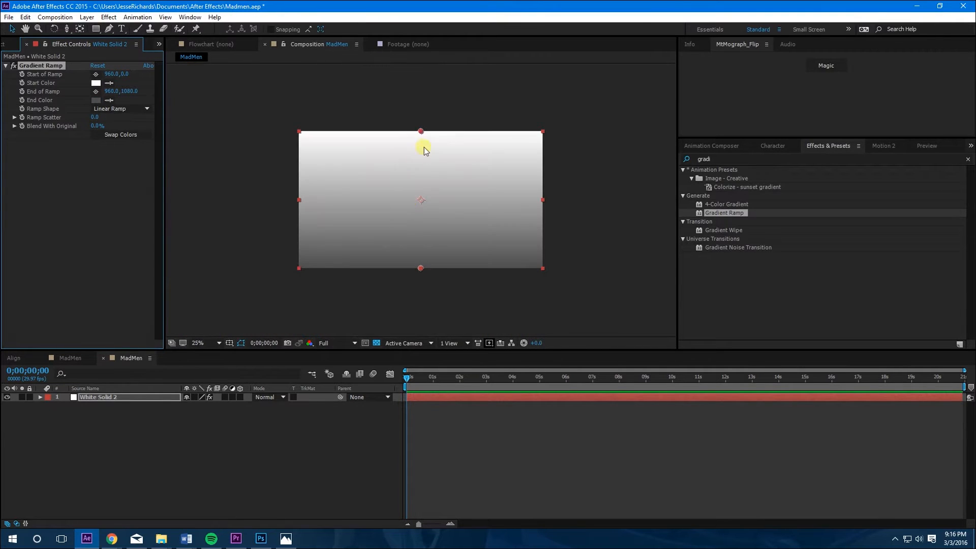
Step: Centre the start point, push the end point past the lower-left corner, and make the ramp radial
left_click_drag(420, 134, 422, 199)
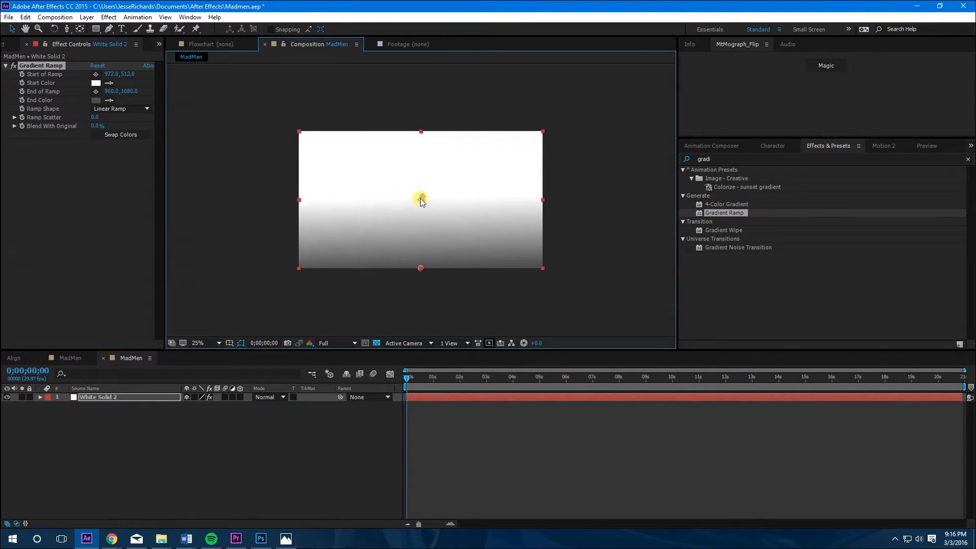
left_click_drag(419, 271, 232, 311)
scroll(233, 311, "up", 2)
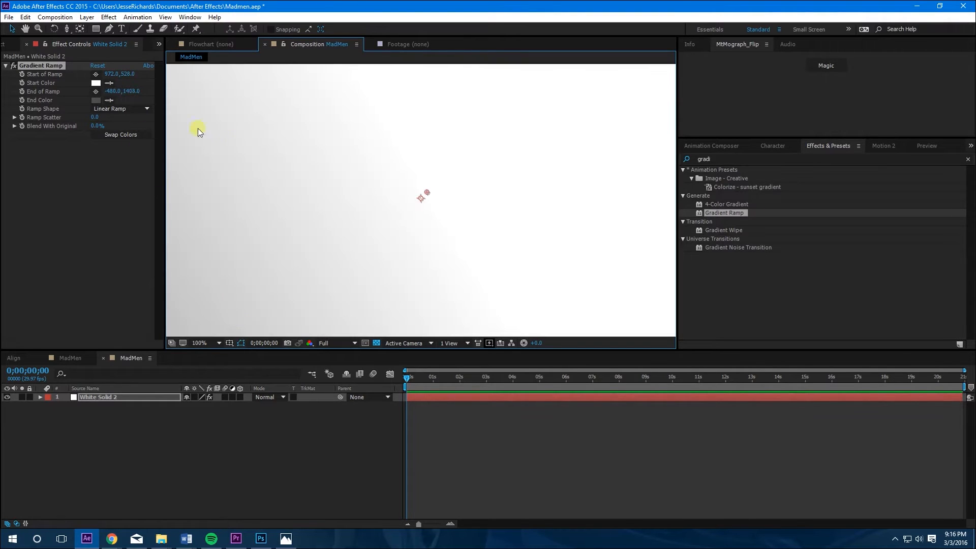
scroll(198, 129, "down", 2)
left_click(120, 109)
left_click(127, 132)
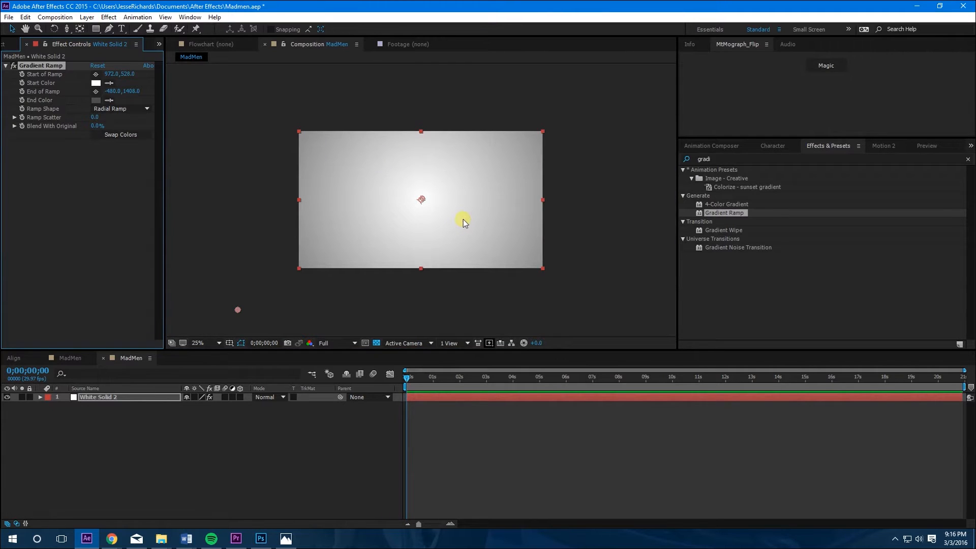
scroll(463, 220, "up", 1)
Step: Place MadMen Guy PNG.png as the top layer above White Solid 2
left_click(6, 44)
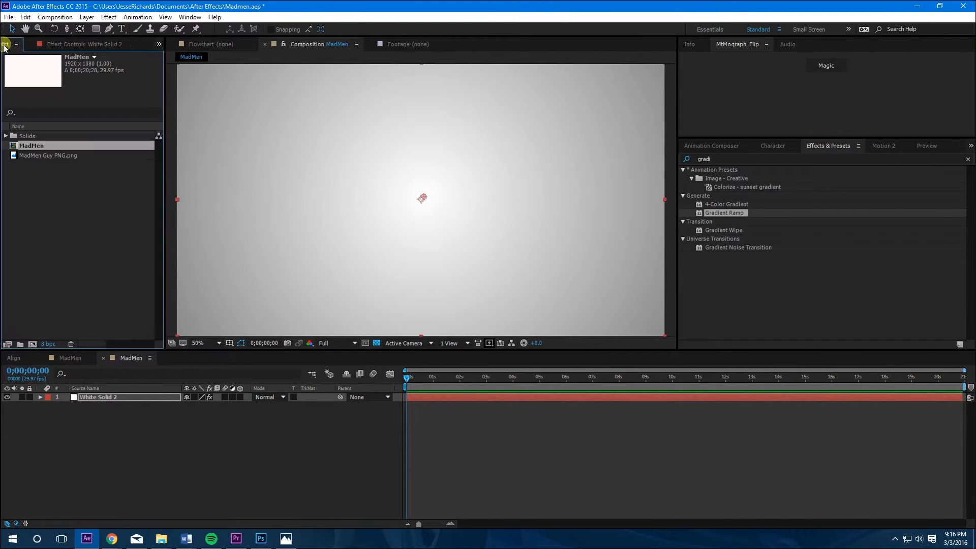
left_click(46, 157)
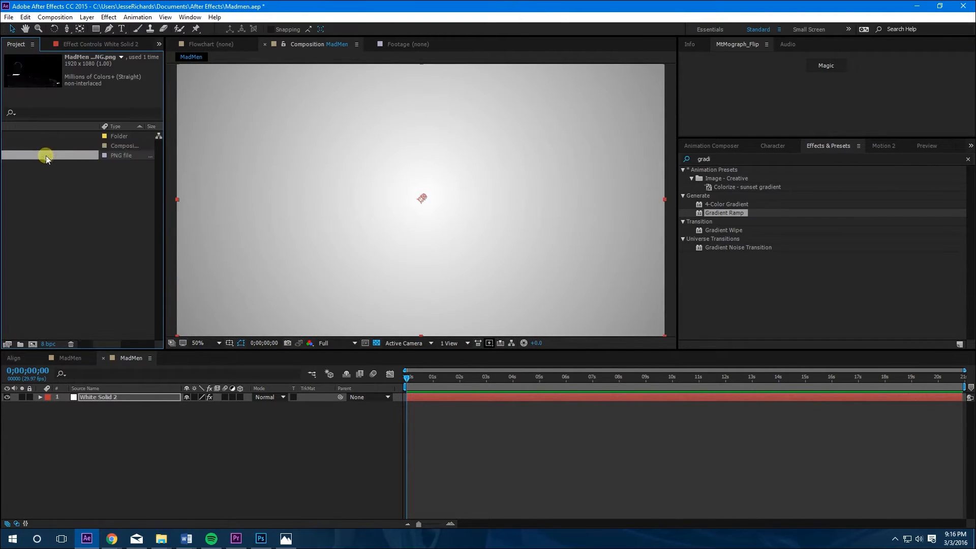
left_click_drag(28, 156, 93, 395)
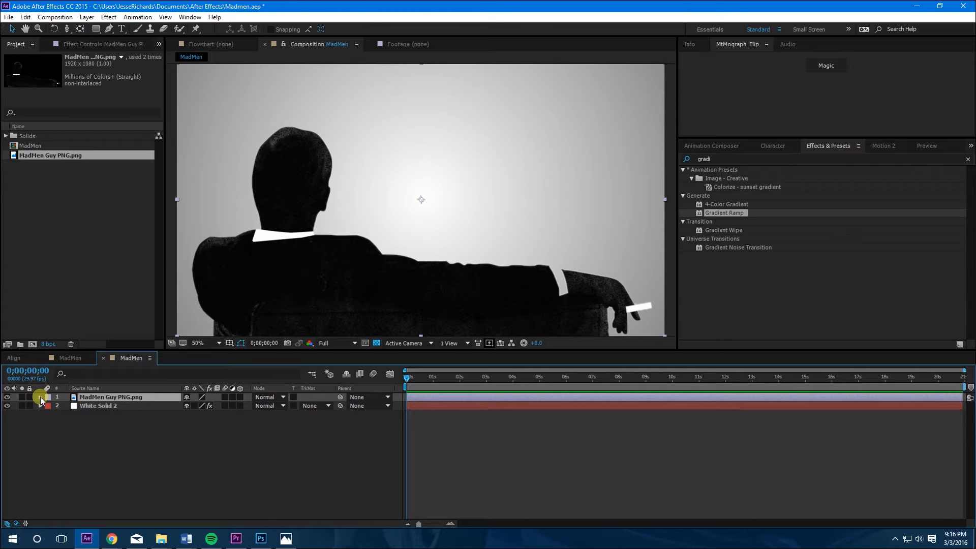
right_click(74, 432)
mouse_move(97, 336)
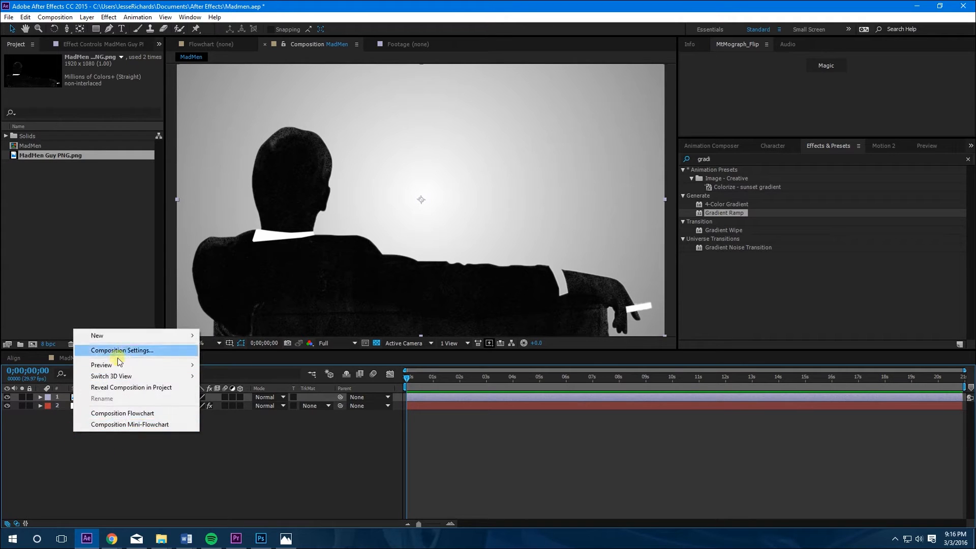
Step: Add Camera 1, make the silhouette a 3D layer, and move the camera to the bottom
left_click(227, 383)
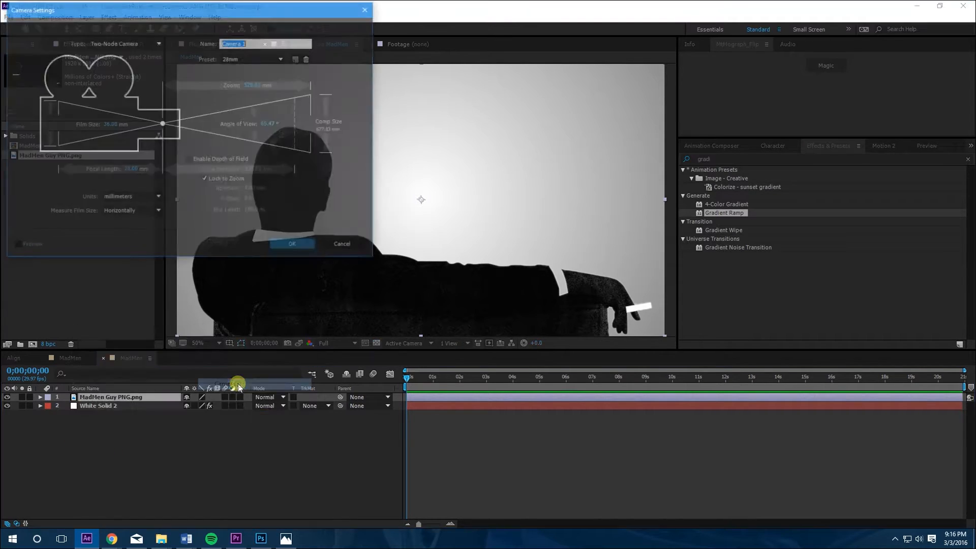
left_click(288, 249)
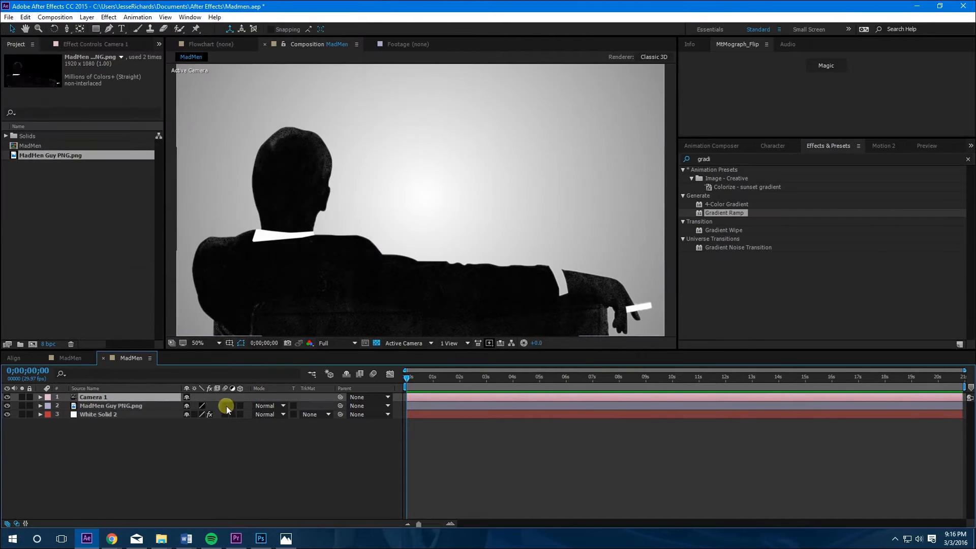
left_click(114, 405)
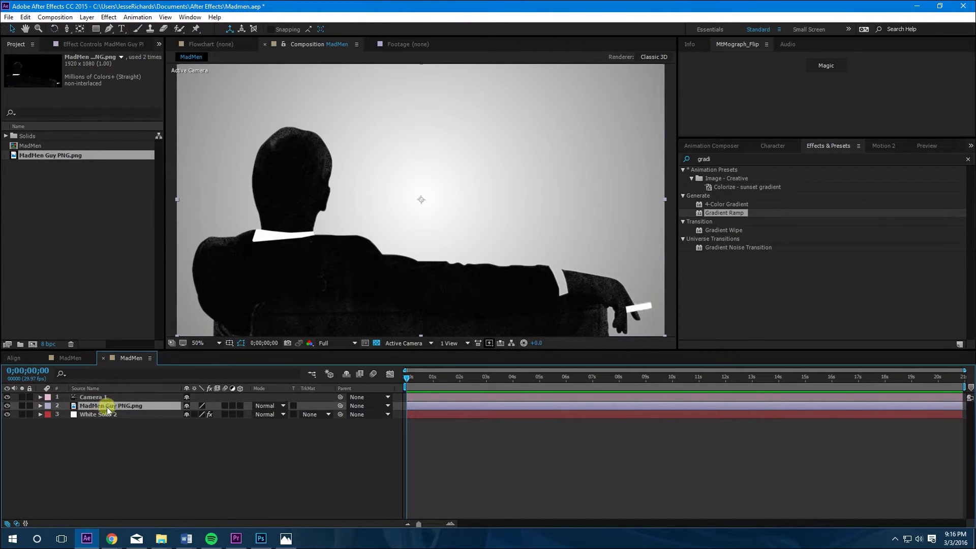
left_click(240, 407)
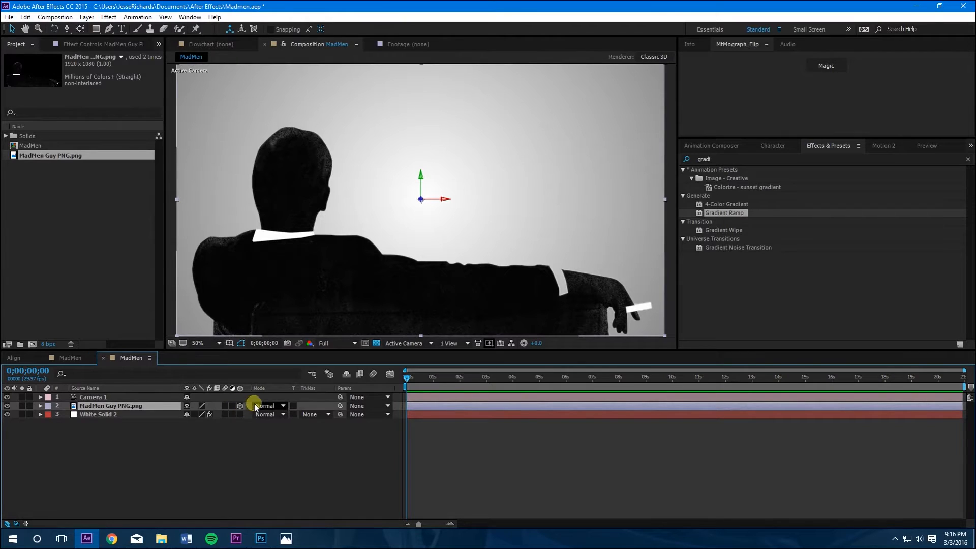
left_click_drag(107, 397, 98, 418)
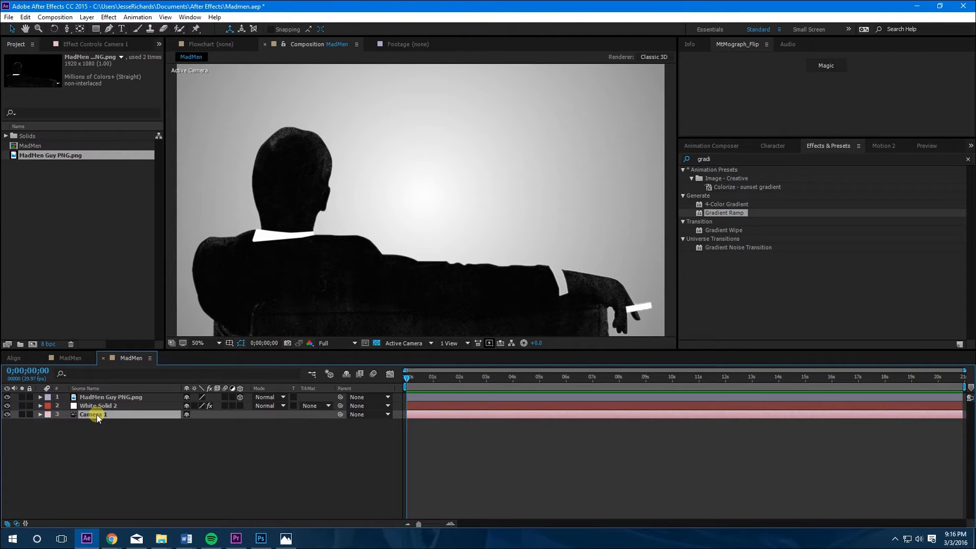
Step: Reveal Camera 1's transform properties and enable keyframing for its position
left_click(40, 414)
left_click(49, 423)
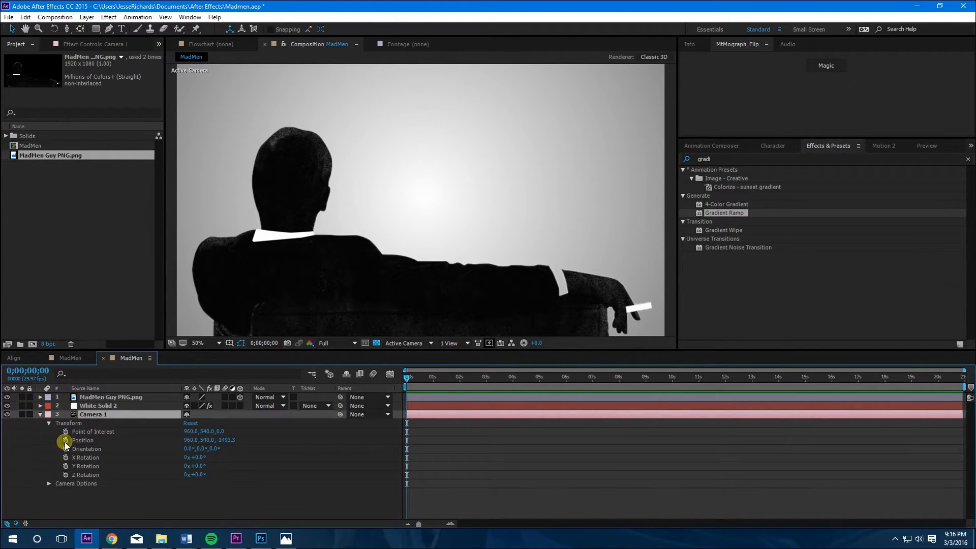
left_click(66, 440)
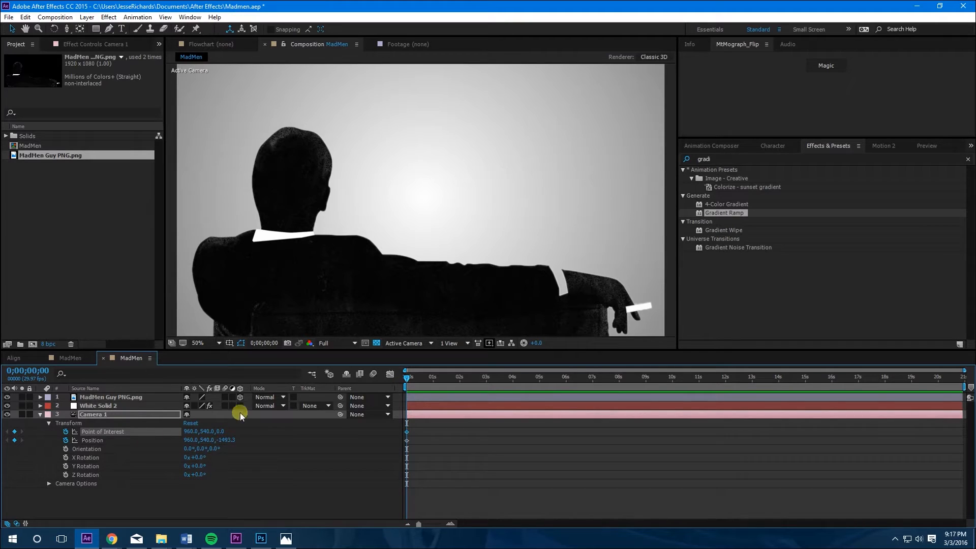
left_click(327, 424)
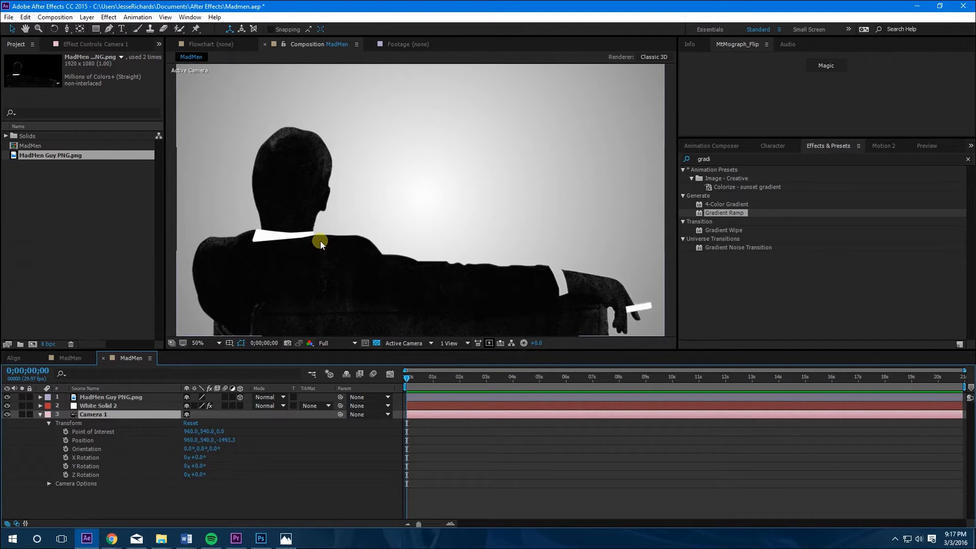
Step: Dolly and track the camera tight into the silhouette, keyframing Position and Point of Interest
left_click_drag(321, 243, 345, 131)
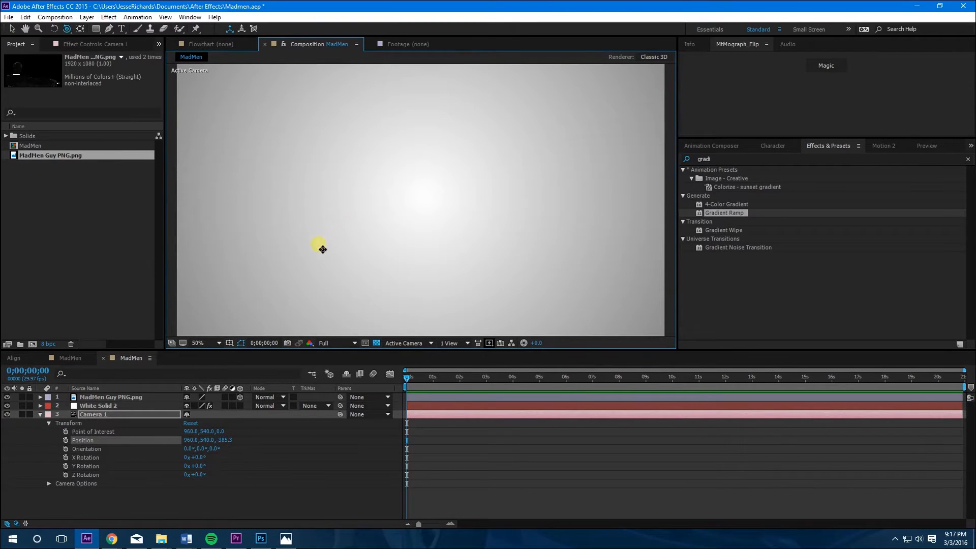
left_click_drag(322, 248, 509, 242)
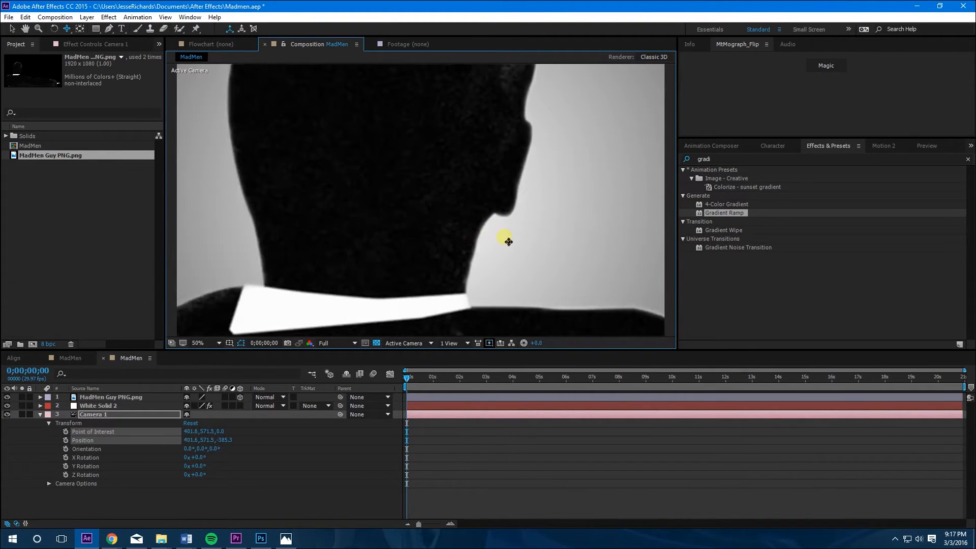
left_click_drag(455, 246, 478, 159)
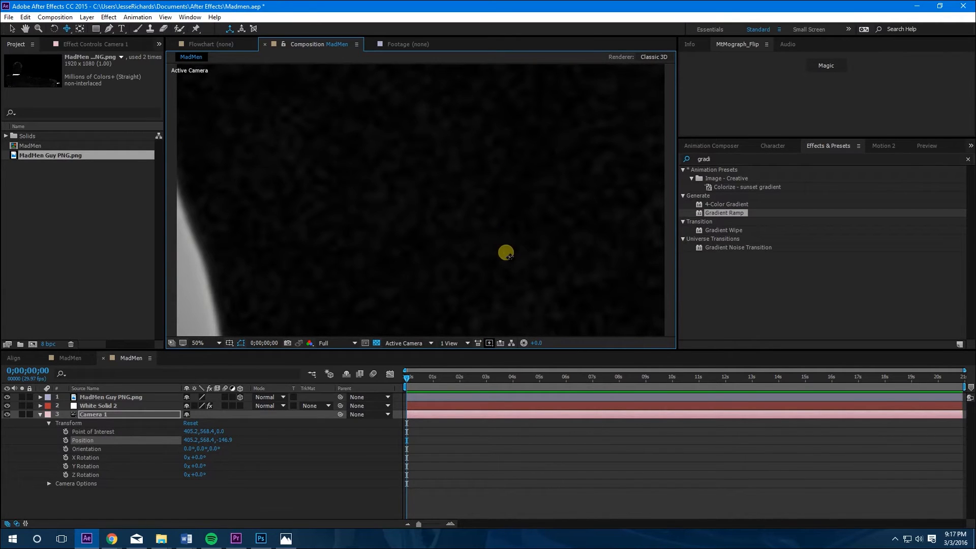
left_click_drag(506, 253, 410, 254)
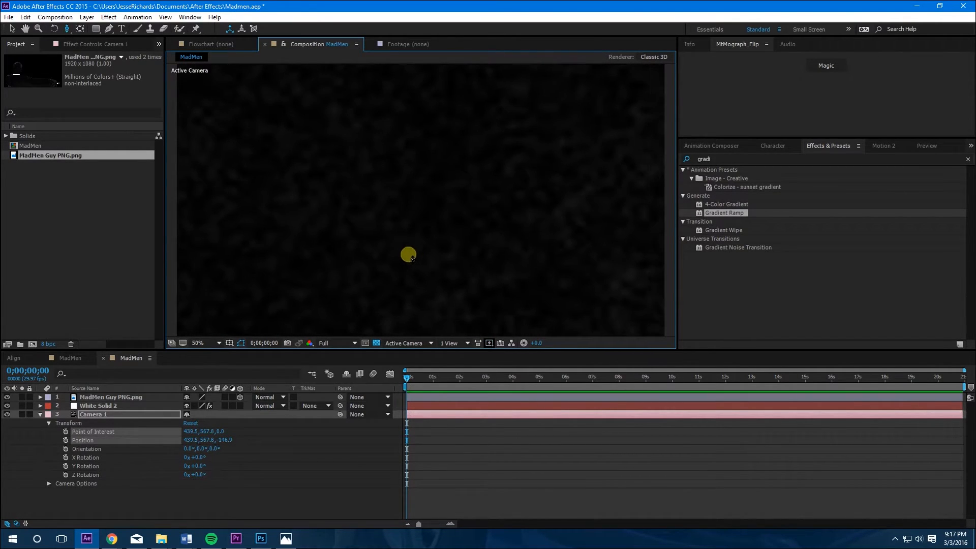
left_click_drag(410, 254, 417, 197)
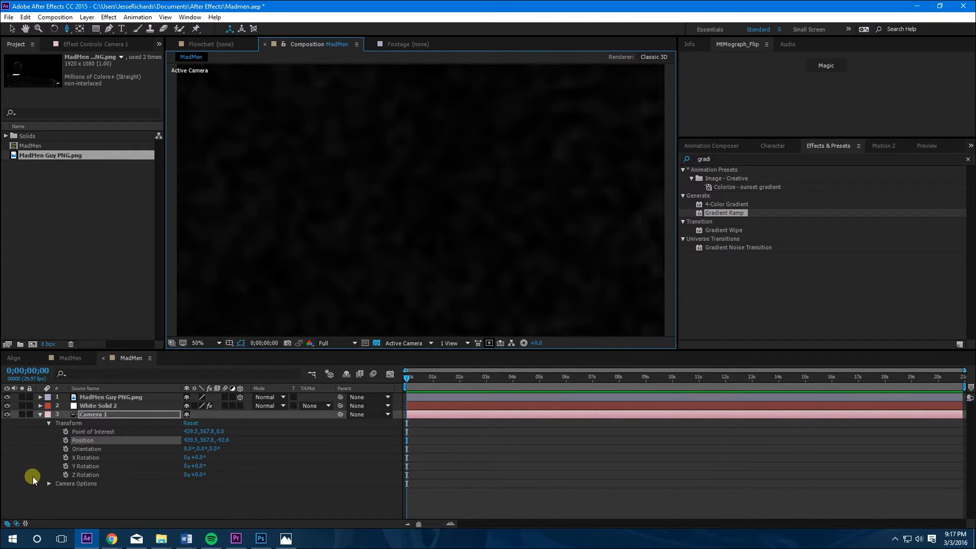
left_click(65, 440)
left_click(65, 431)
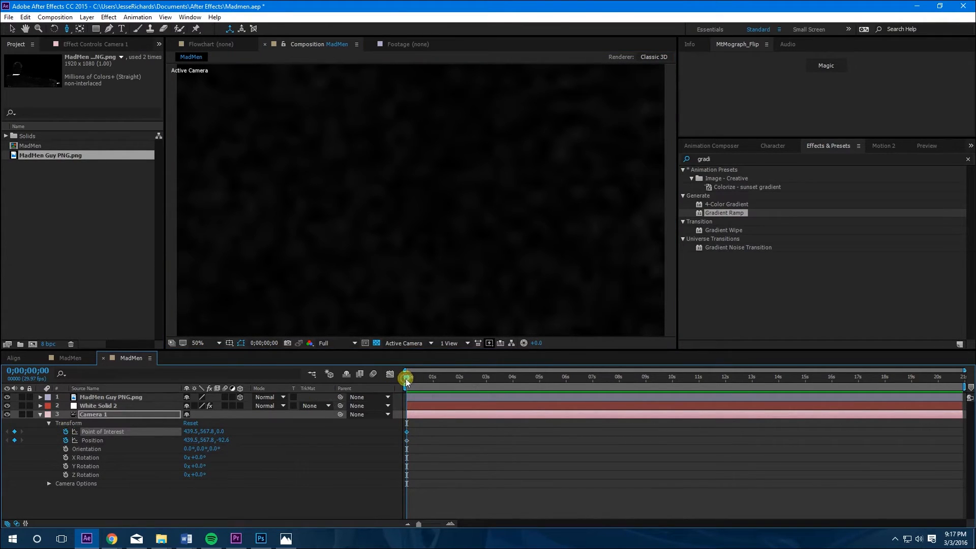
Step: At about six seconds, pull the camera back and reframe the full seated silhouette
left_click_drag(407, 377, 577, 407)
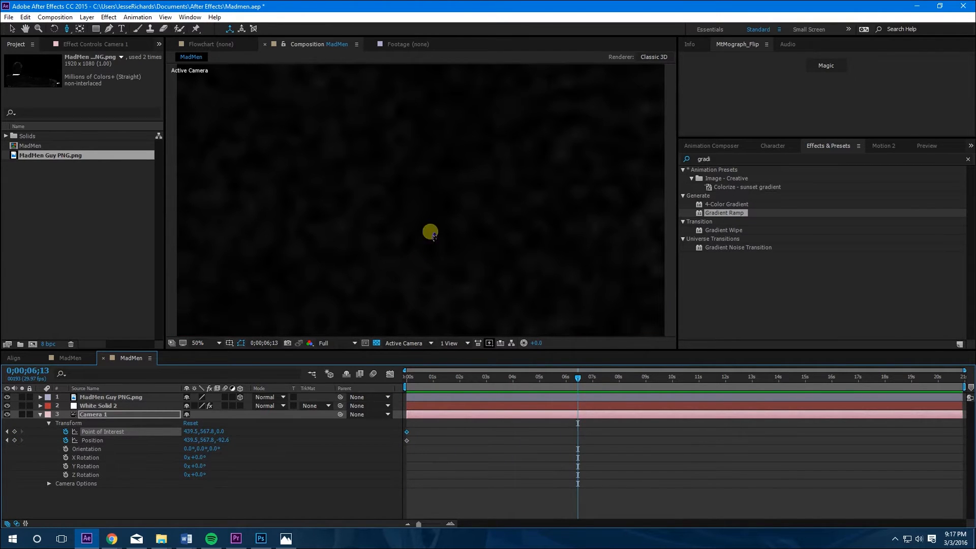
mouse_move(427, 251)
left_mouse_down()
mouse_move(443, 202)
mouse_move(504, 220)
mouse_move(499, 252)
left_mouse_up()
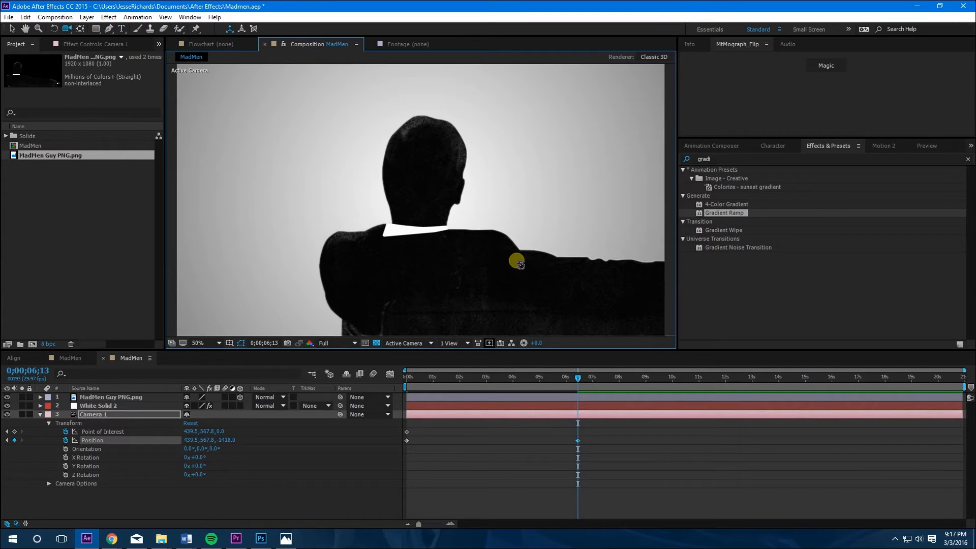
left_click_drag(518, 262, 372, 262)
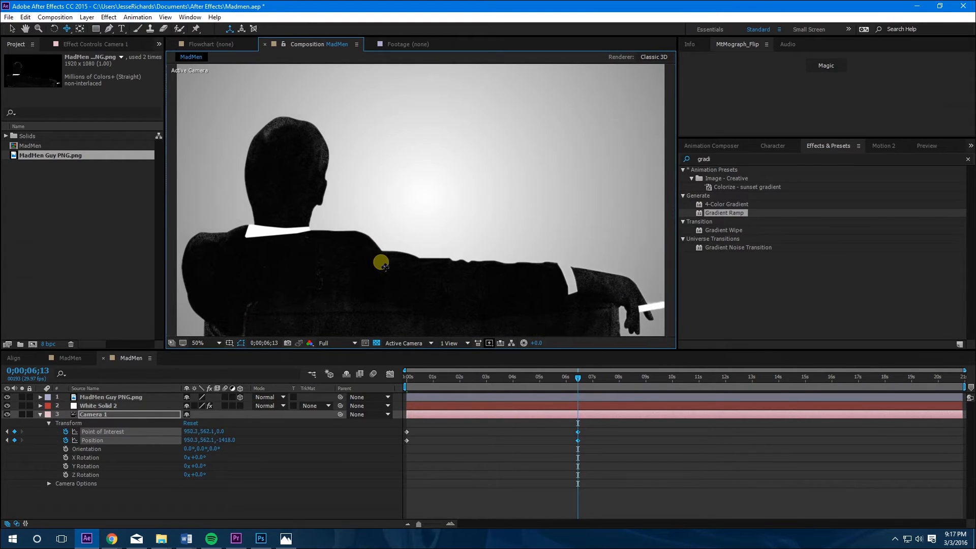
mouse_move(373, 263)
left_mouse_down()
mouse_move(386, 264)
mouse_move(375, 262)
left_mouse_up()
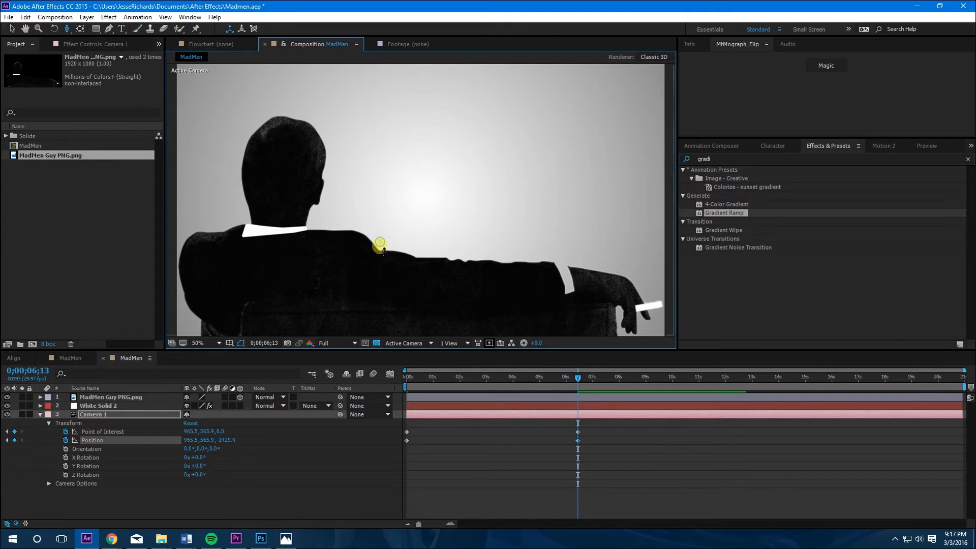
left_click_drag(380, 245, 380, 252)
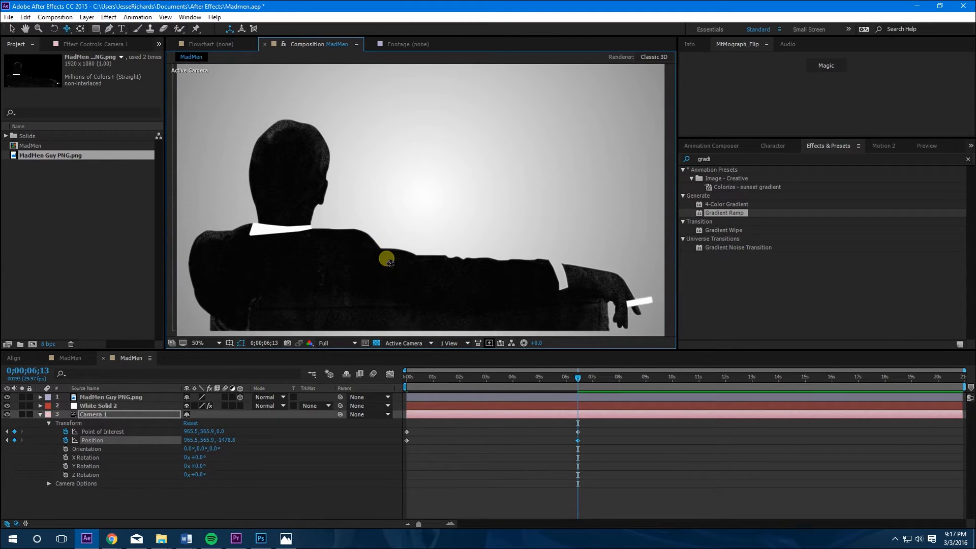
left_click_drag(390, 262, 389, 264)
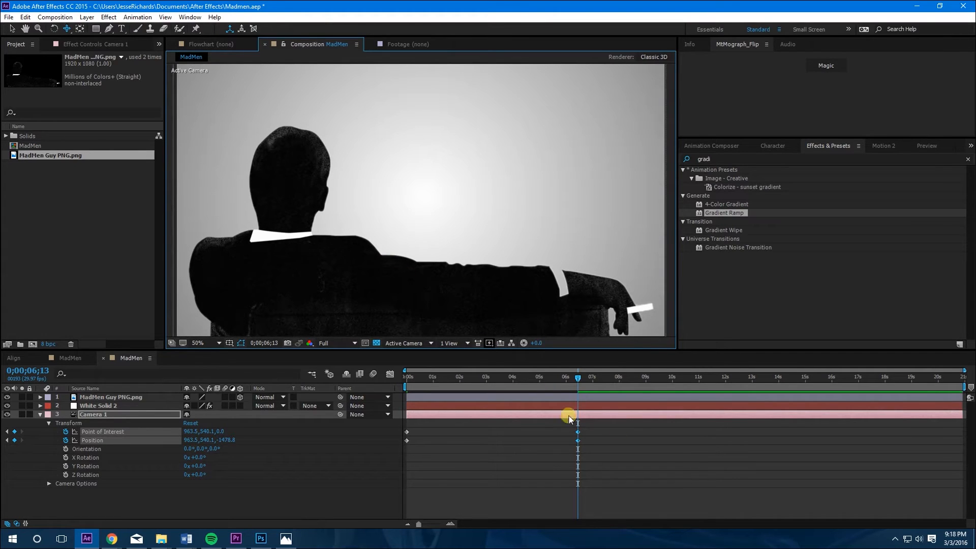
Step: Preview the camera zoom from the start, collapse the camera properties, and return to frame 0
left_click_drag(476, 376, 433, 378)
left_click(408, 378)
key("space")
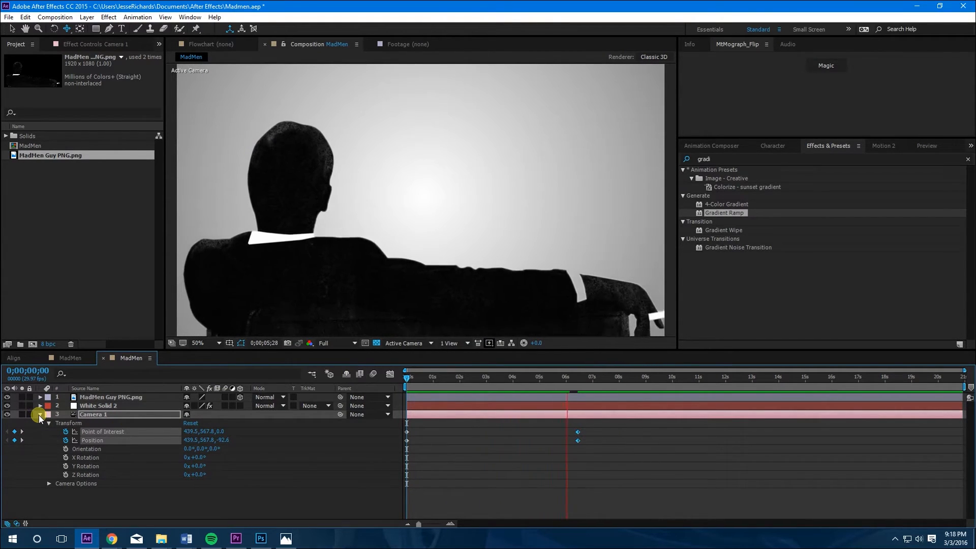
left_click(39, 415)
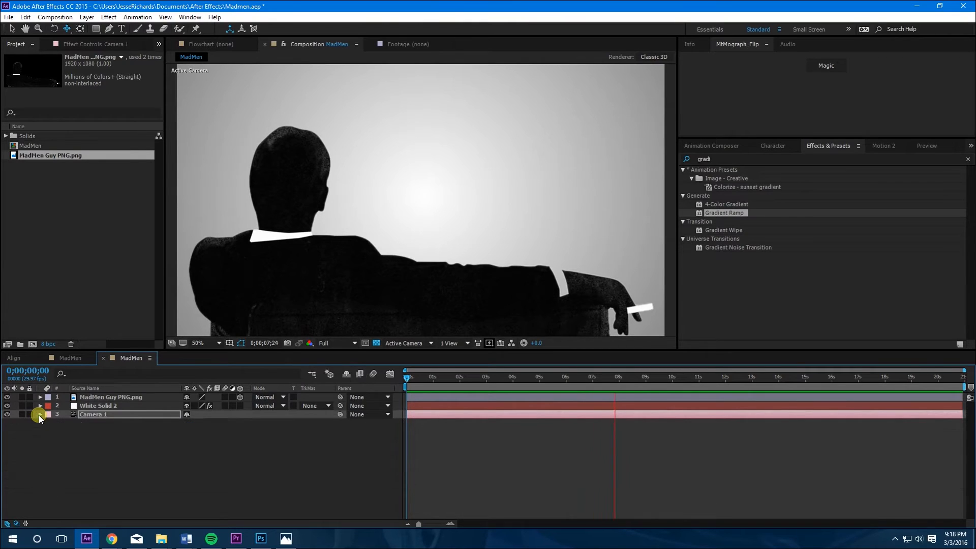
key("Home")
right_click(97, 437)
mouse_move(120, 342)
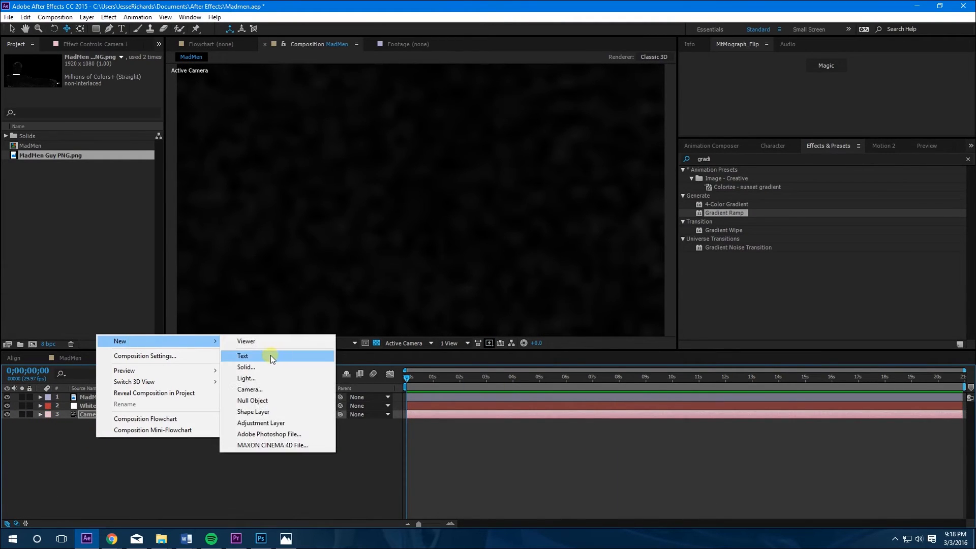
Step: Add a 'Mad' text layer and move it above the silhouette, with time at five seconds
left_click(245, 355)
type("Mad")
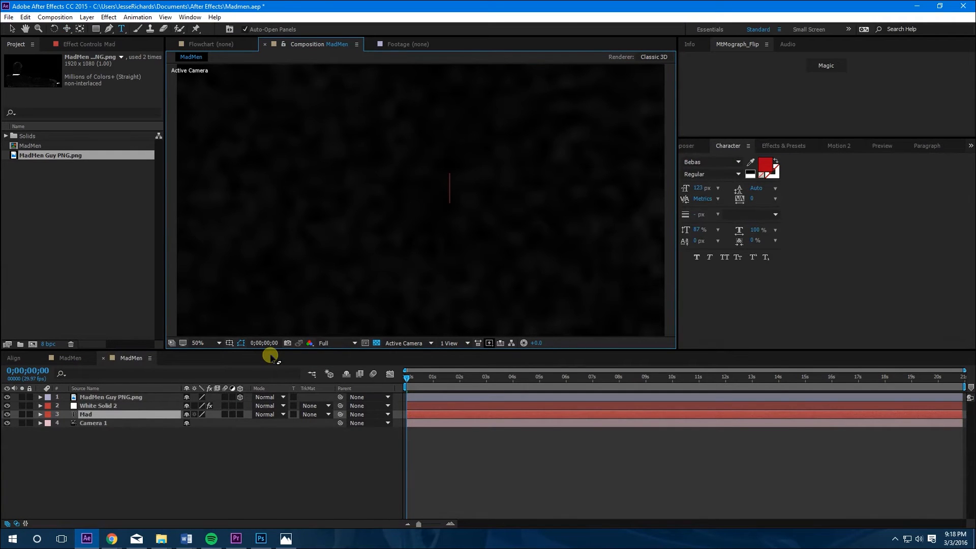
double_click(441, 197)
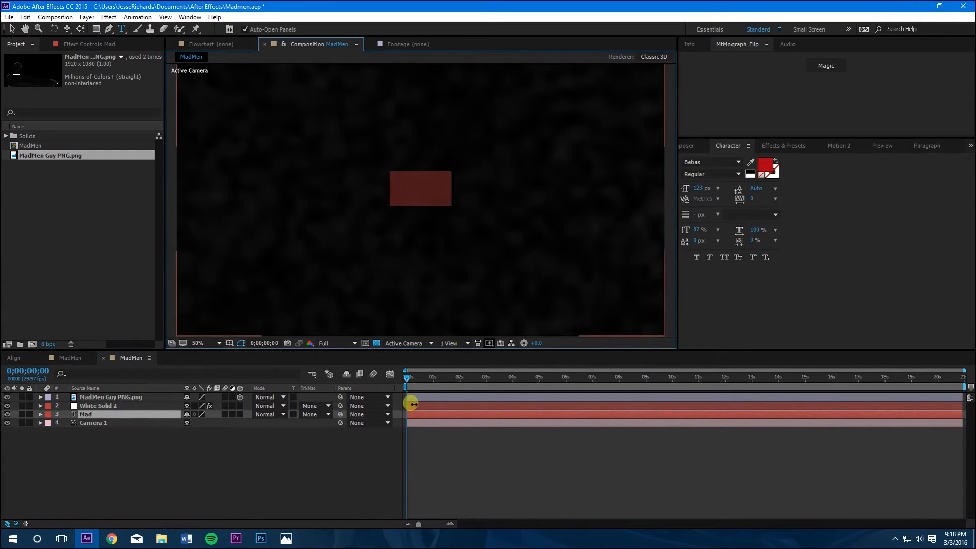
left_click_drag(407, 376, 533, 377)
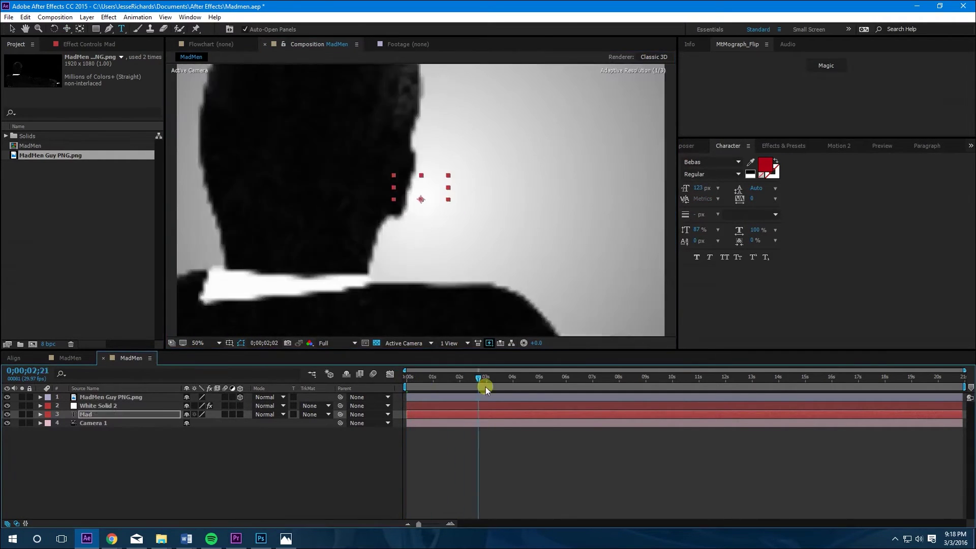
left_click(103, 397)
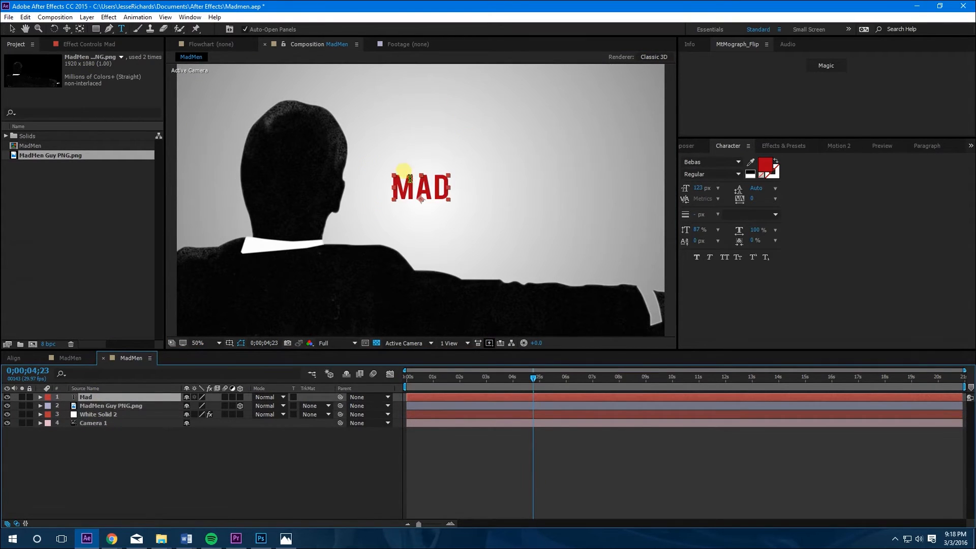
Step: Set MAD to the Bebas font and position it to the right of the silhouette's head
double_click(419, 187)
left_click(702, 163)
type("Bauhaus 93")
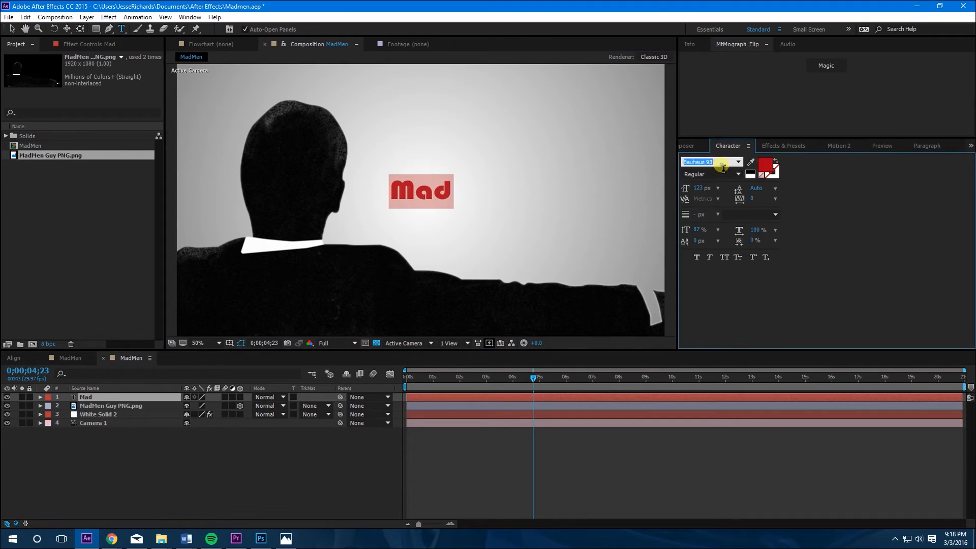
type("Bebas")
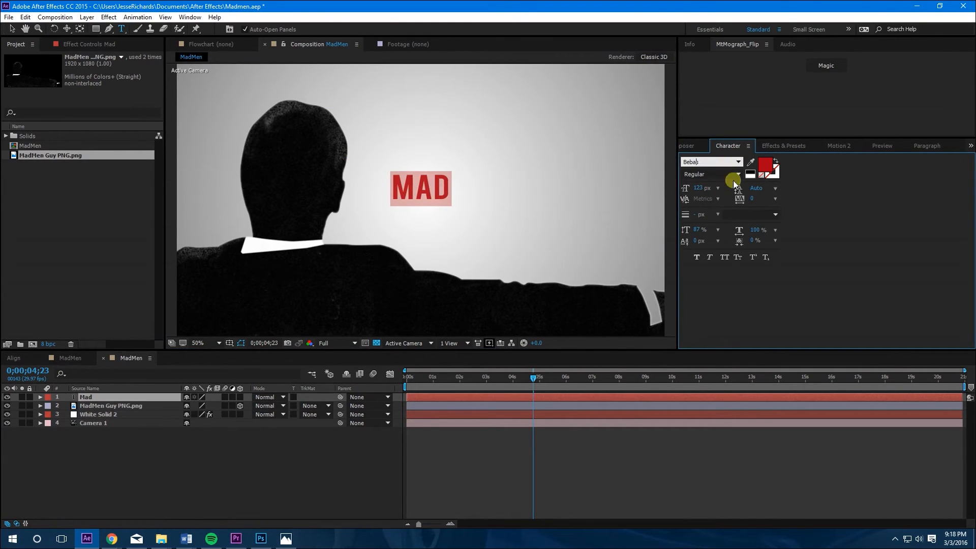
key("Return")
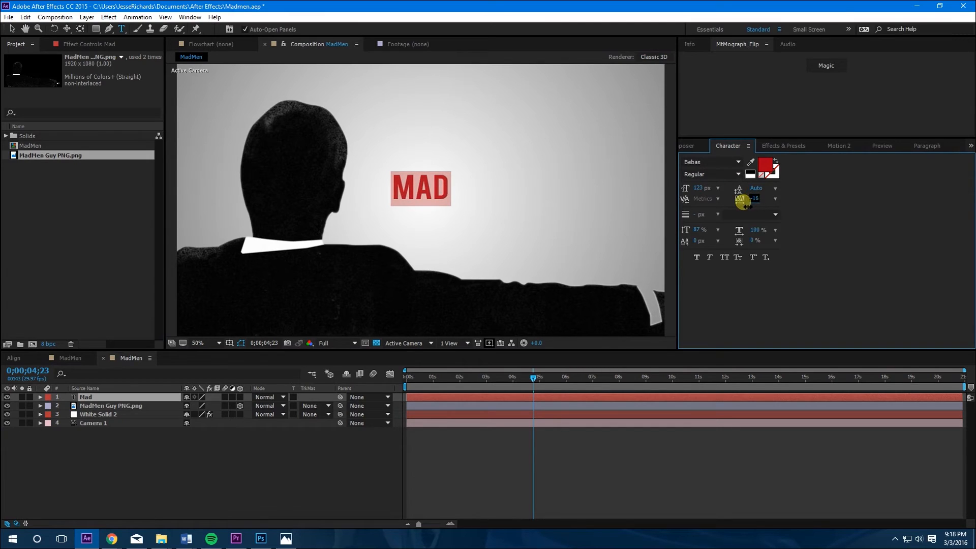
left_click(14, 30)
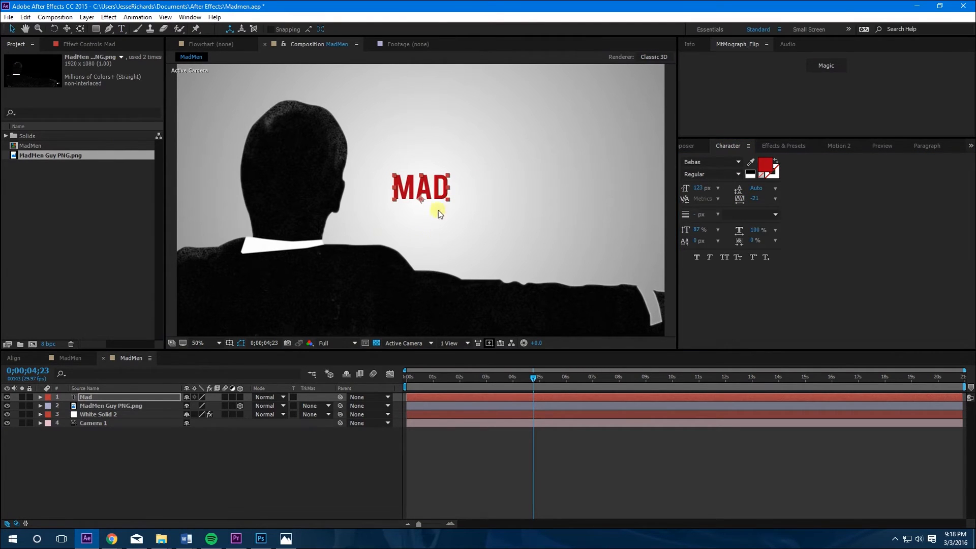
left_click_drag(438, 198, 461, 229)
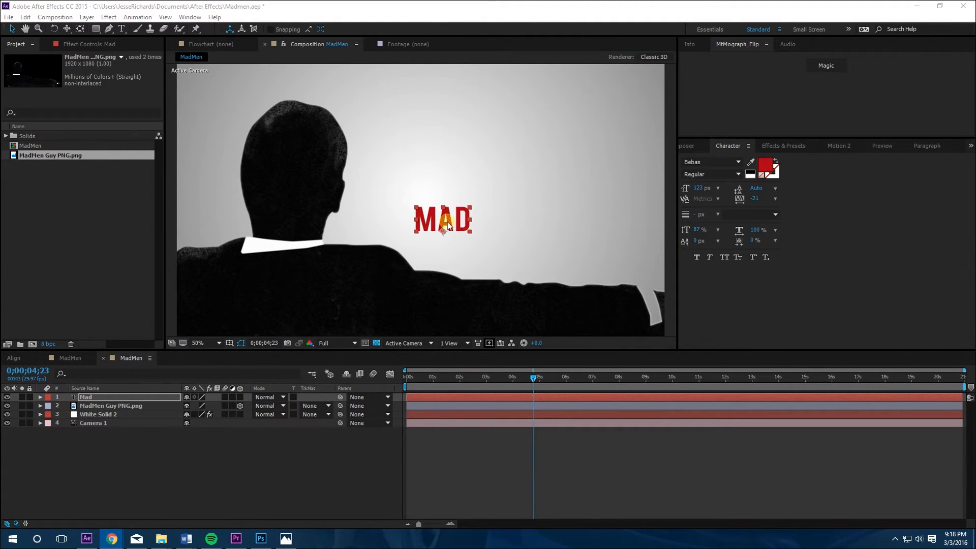
left_click_drag(448, 225, 473, 203)
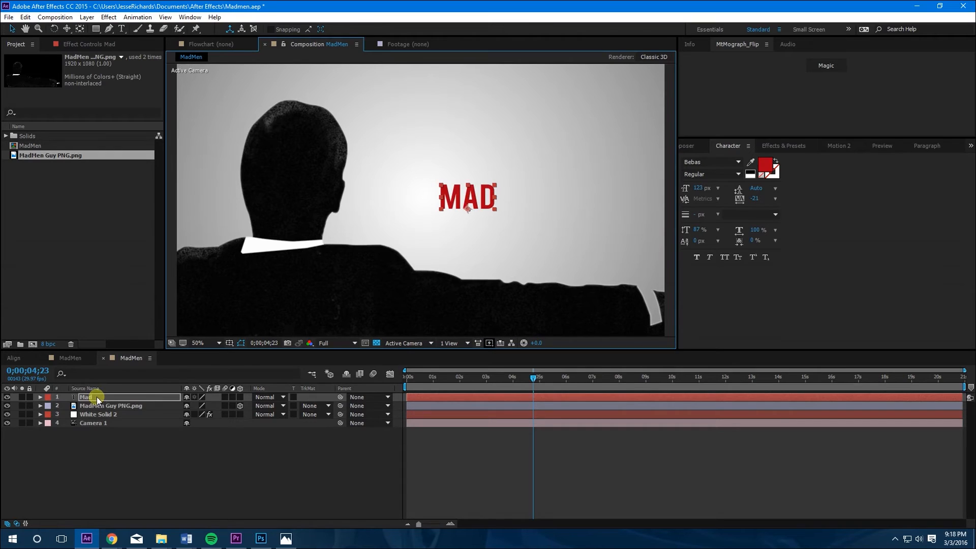
right_click(102, 468)
mouse_move(164, 371)
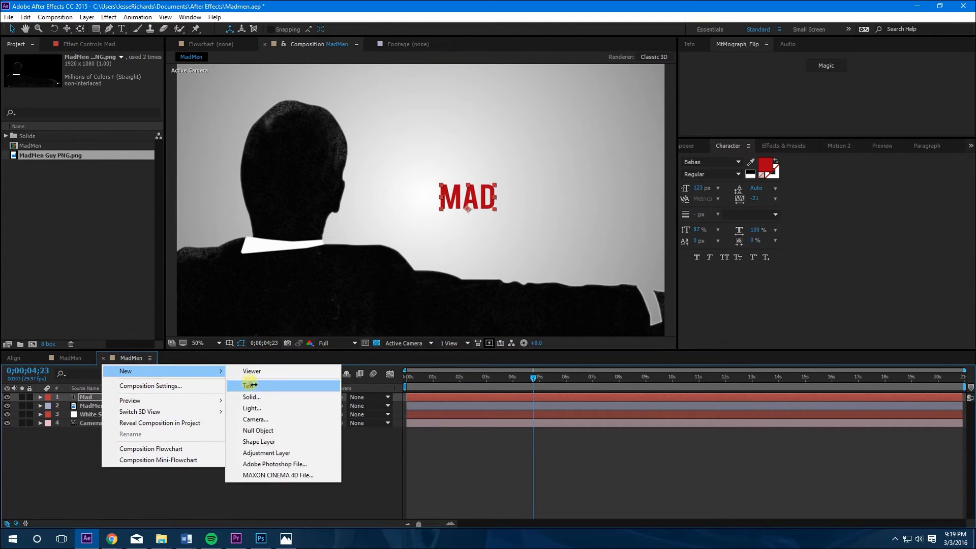
Step: Add a 'Men' text layer and place it to the right of MAD
left_click(250, 386)
type("MEN")
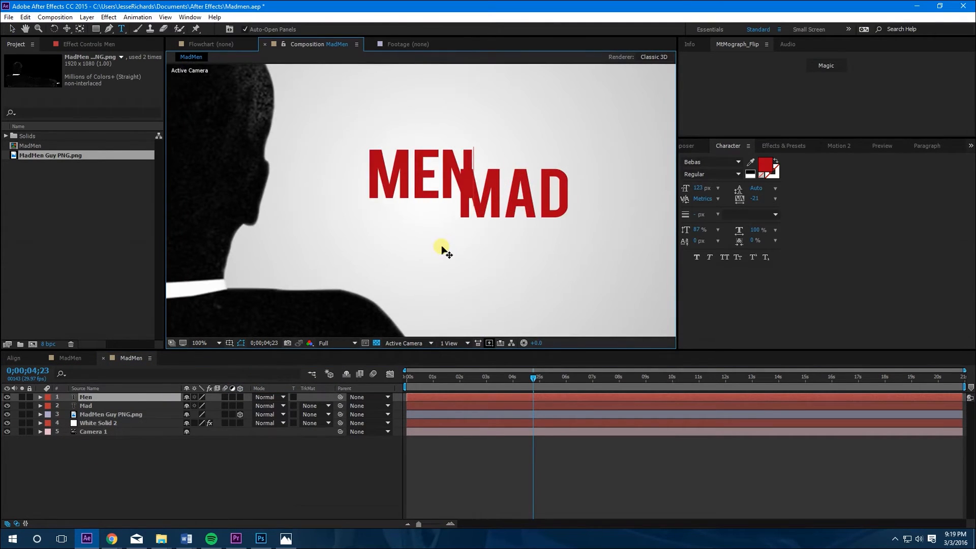
scroll(443, 249, "down", 3)
scroll(443, 249, "up", 1)
scroll(443, 248, "up", 1)
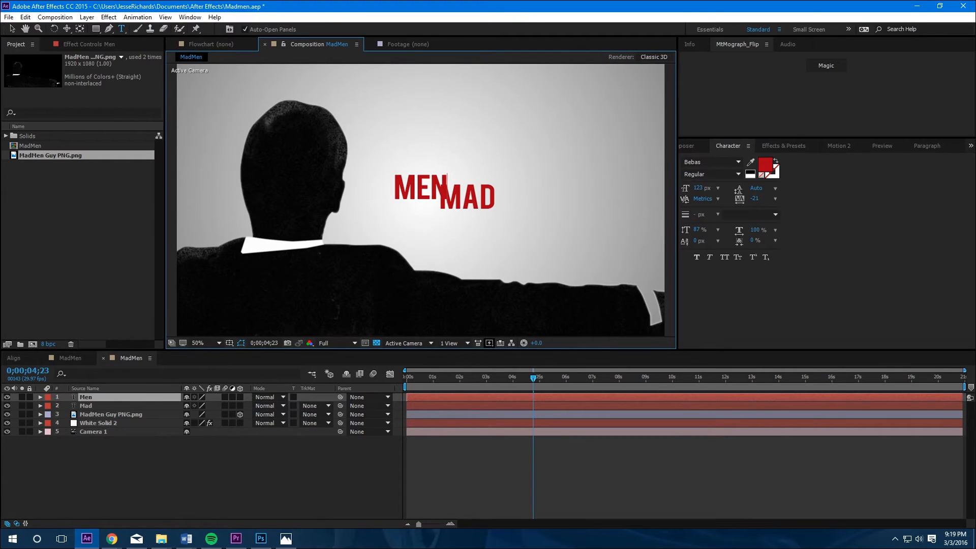
left_click(12, 29)
left_click_drag(412, 191, 534, 202)
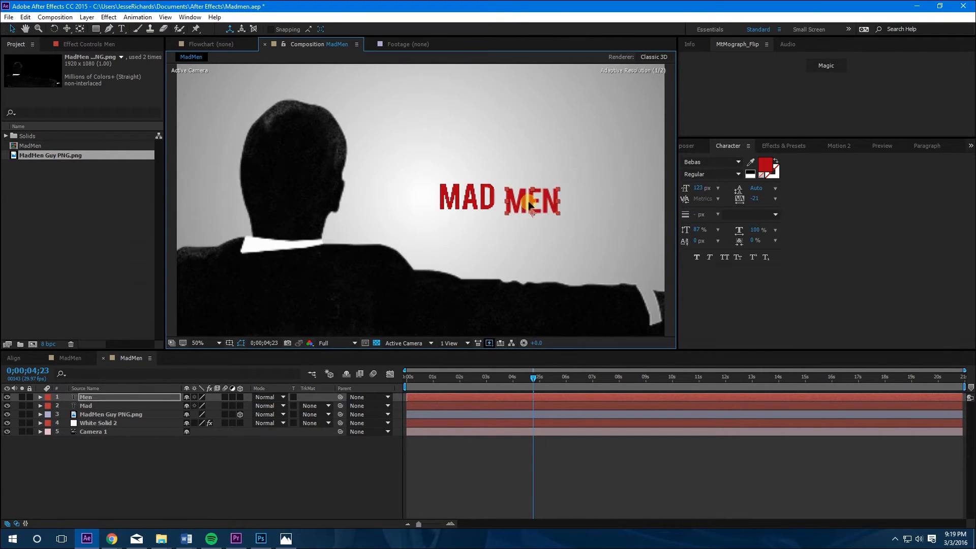
Step: Colour MAD red and MEN black, then slide MEN left to sit beside MAD
left_click(479, 202)
double_click(474, 201)
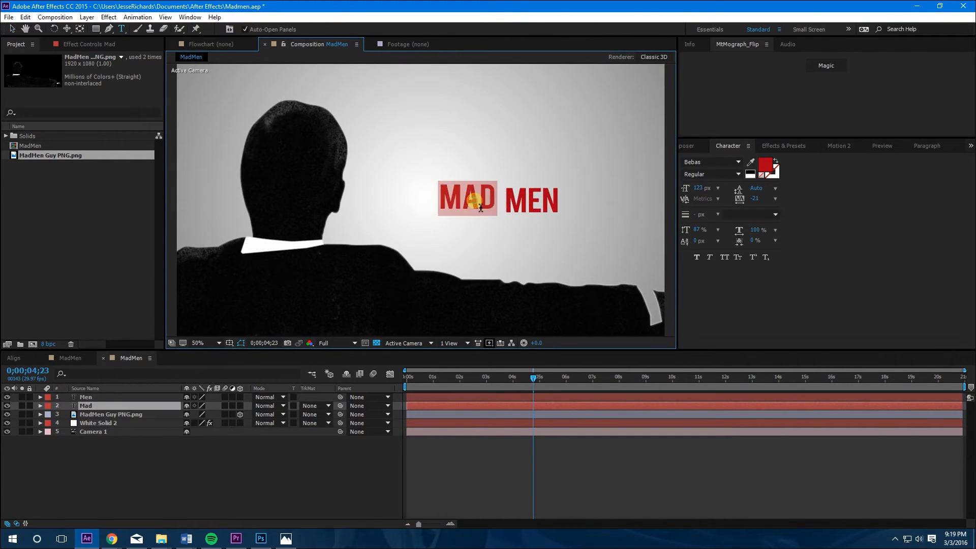
left_click(766, 165)
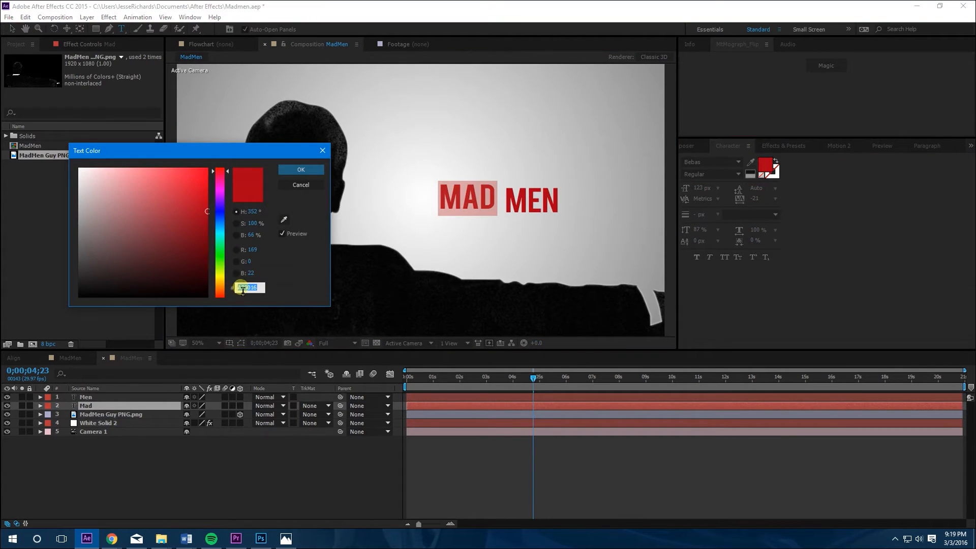
left_click(298, 171)
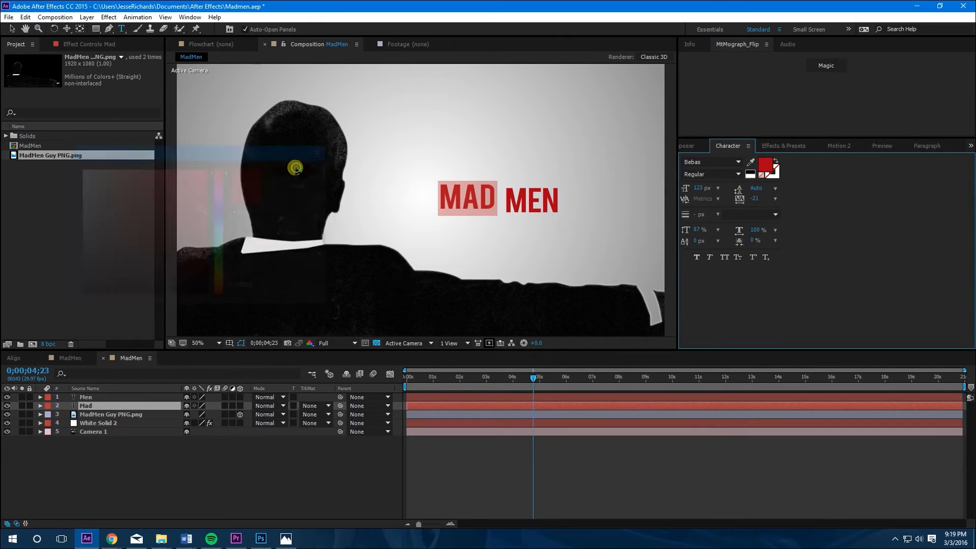
left_click(99, 398)
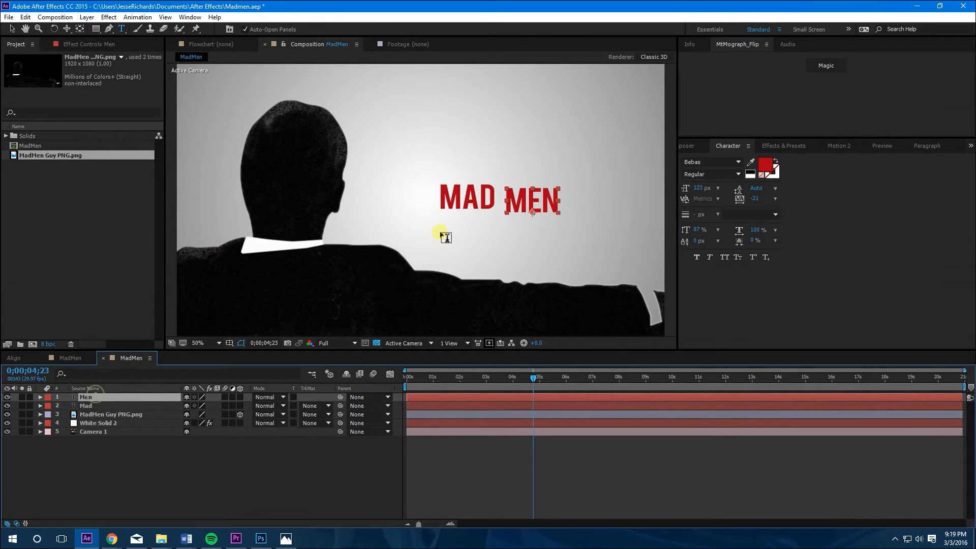
left_click(766, 165)
left_click(79, 295)
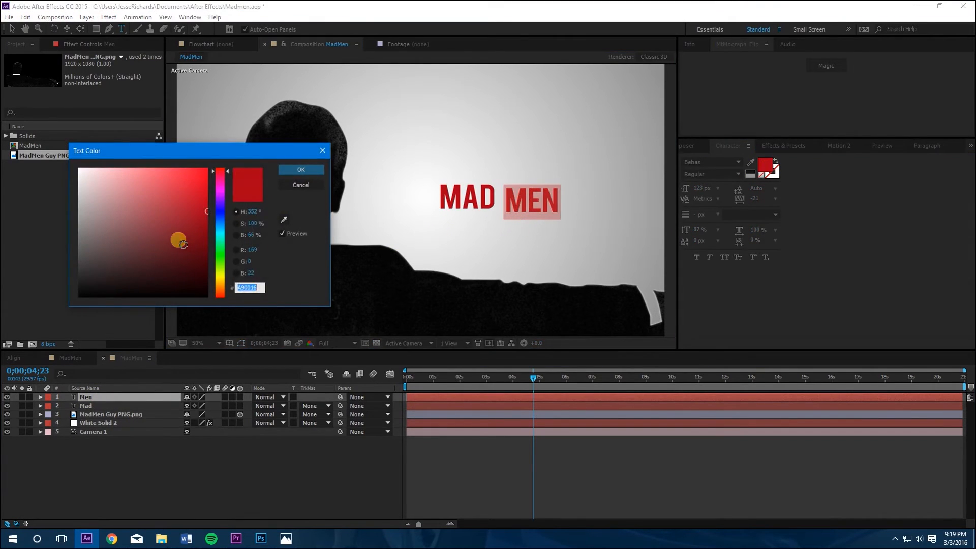
left_click(298, 170)
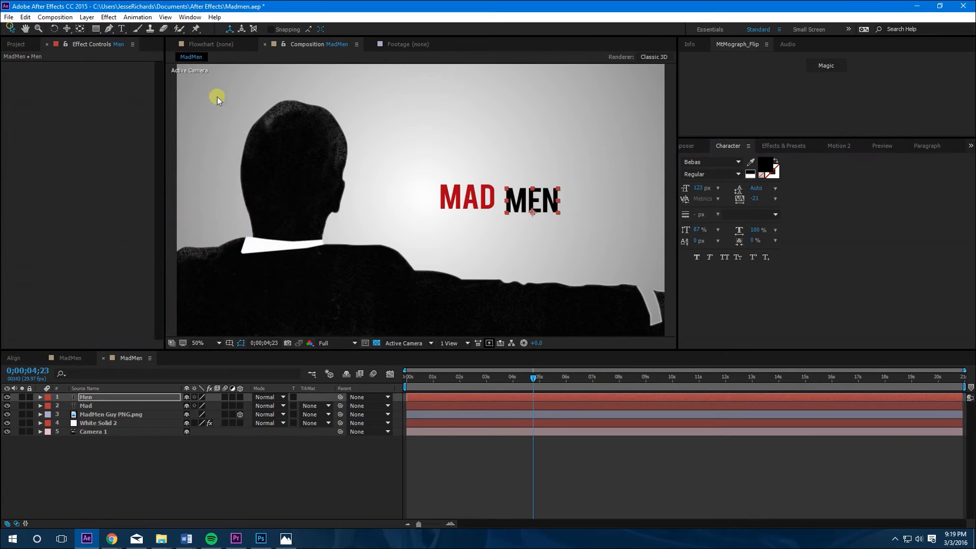
left_click_drag(531, 210, 524, 208)
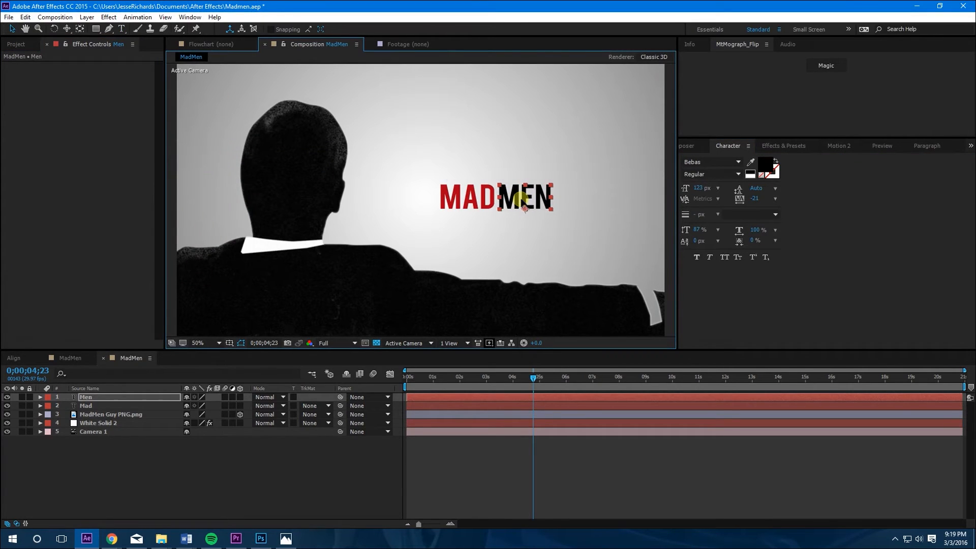
left_click(91, 403)
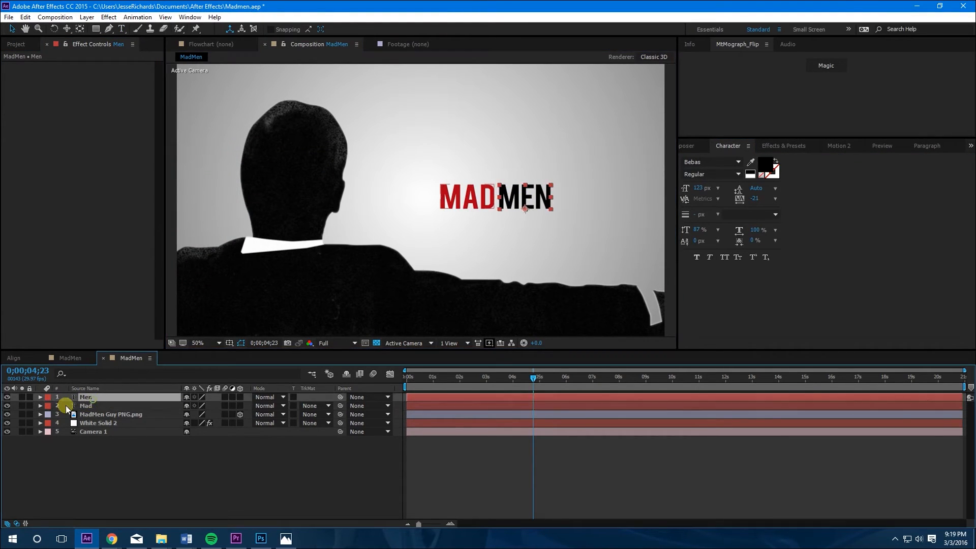
Step: Keyframe Opacity at 0% for both MAD and MEN around 2;16 with their Transform properties revealed
left_click(40, 405)
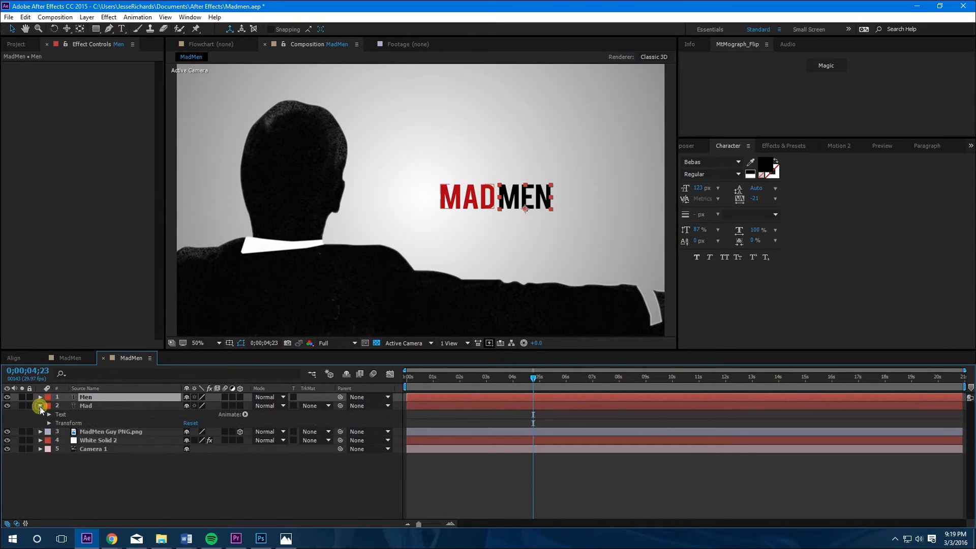
left_click(40, 396)
left_click(47, 414)
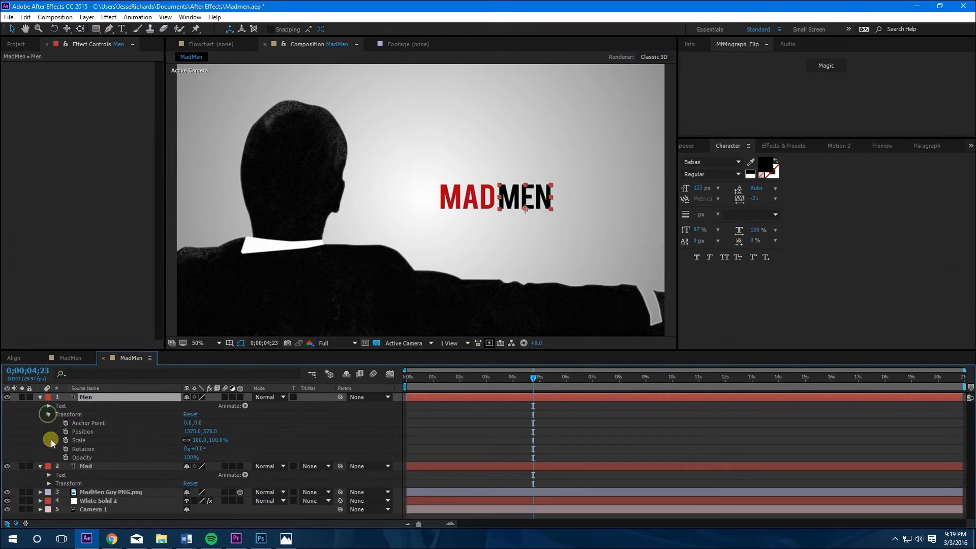
left_click(47, 484)
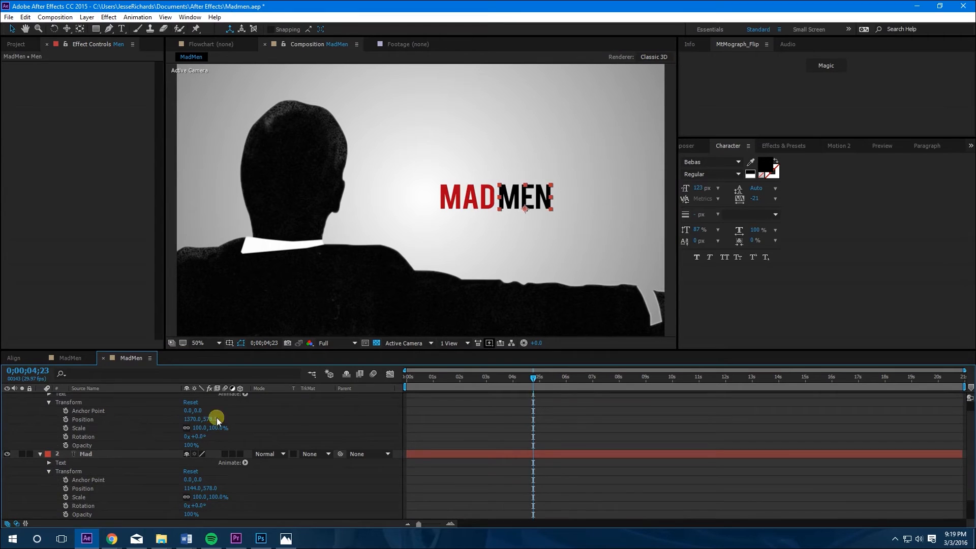
mouse_move(535, 377)
left_mouse_down()
mouse_move(442, 378)
mouse_move(490, 378)
mouse_move(474, 379)
left_mouse_up()
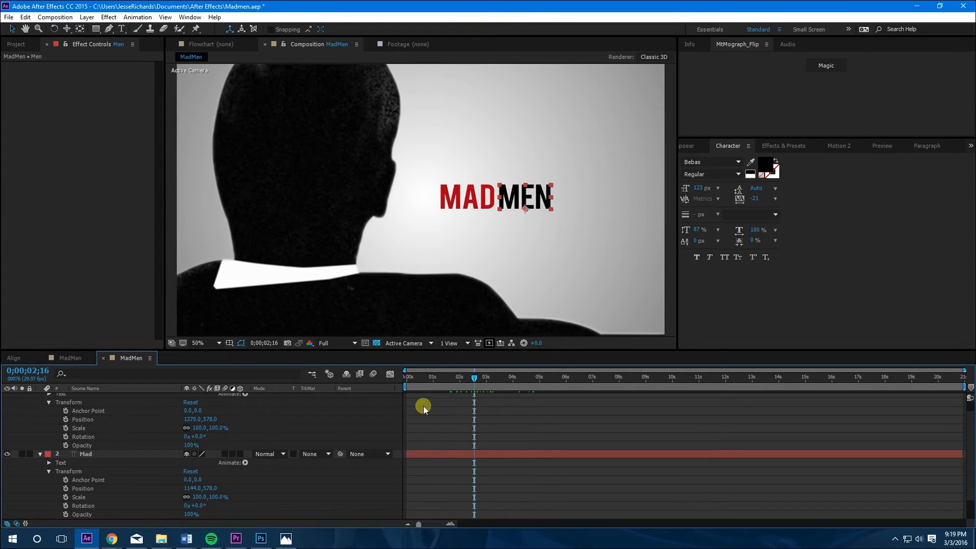
left_click(65, 446)
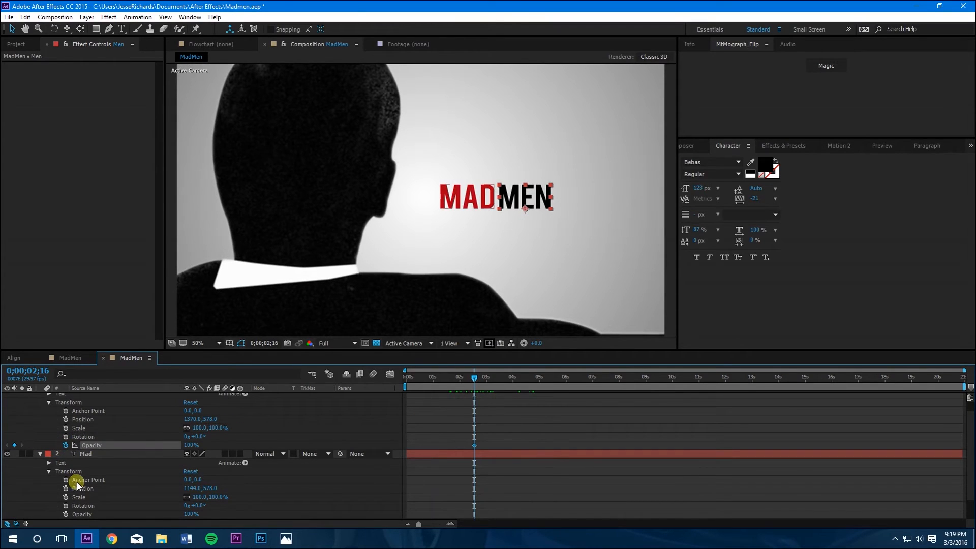
left_click(65, 515)
left_click_drag(190, 515, 78, 518)
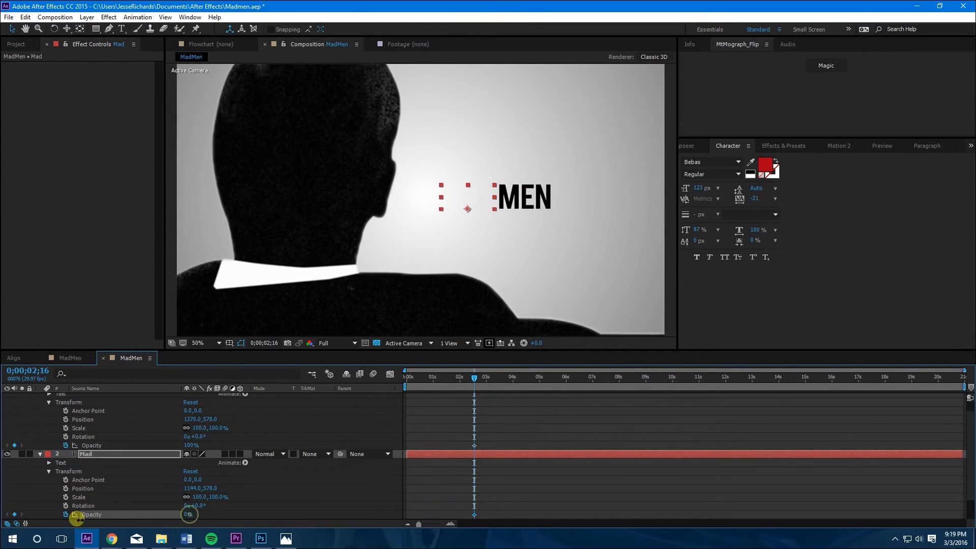
left_click_drag(188, 446, 84, 447)
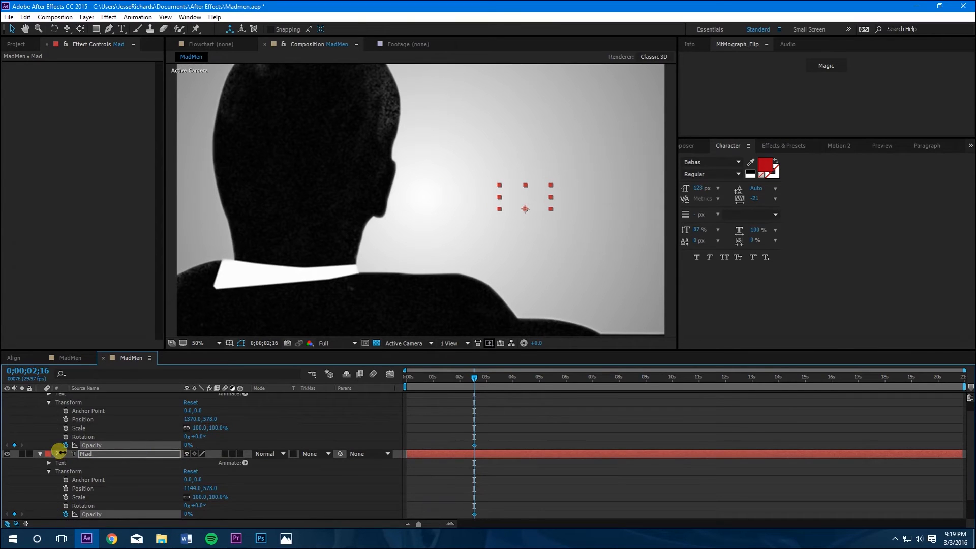
Step: Raise both layers' Opacity to 100% at about 3;03 and scrub through to check the fade
left_click_drag(475, 376, 488, 377)
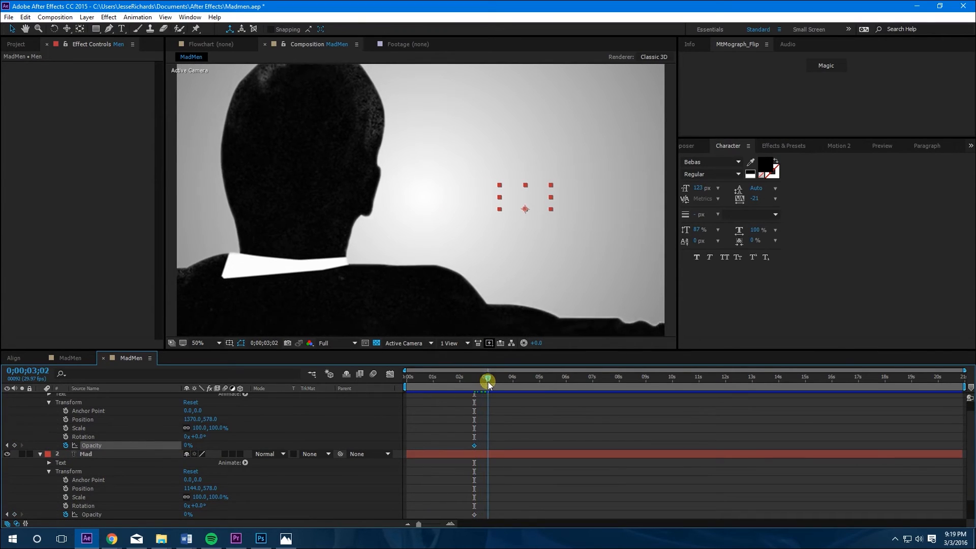
left_click_drag(188, 446, 415, 445)
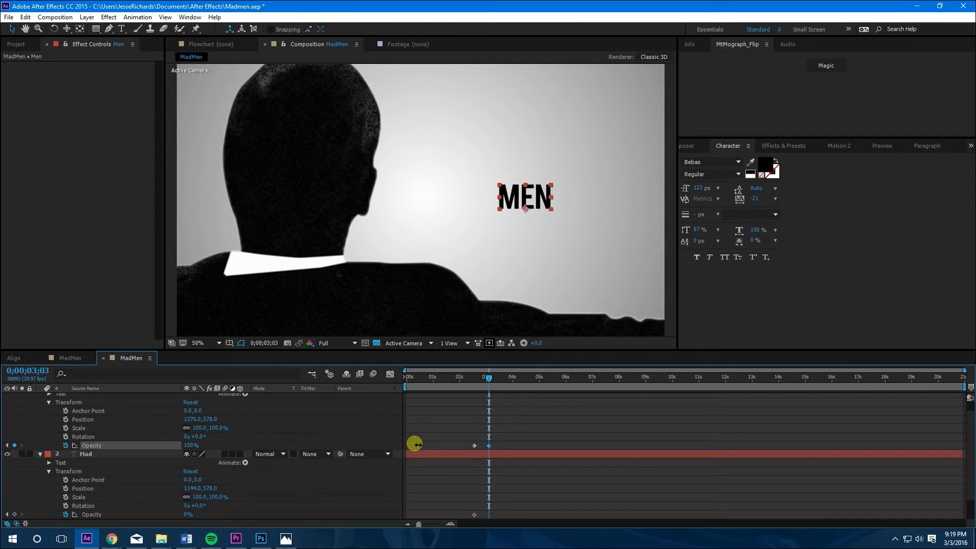
left_click_drag(189, 515, 392, 523)
left_click_drag(488, 375, 465, 378)
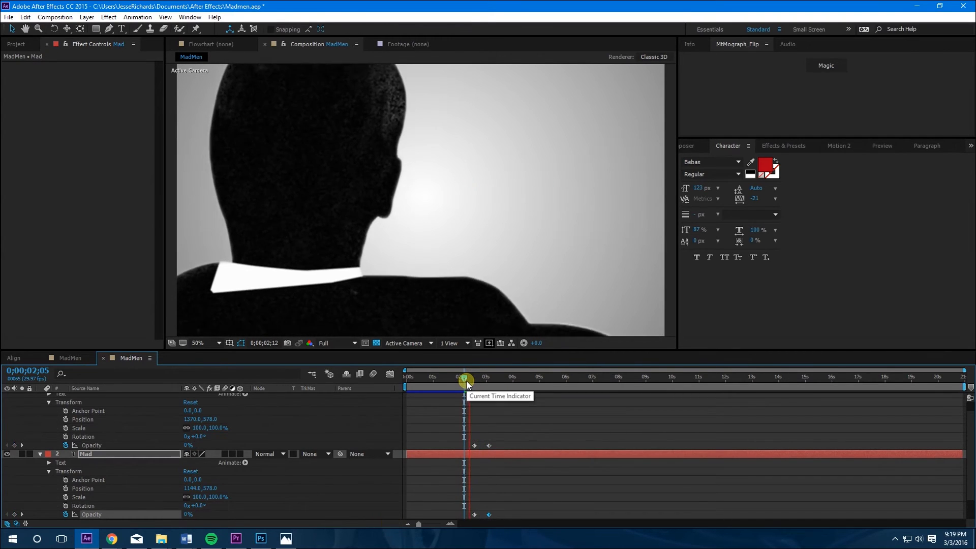
left_click_drag(464, 379, 474, 380)
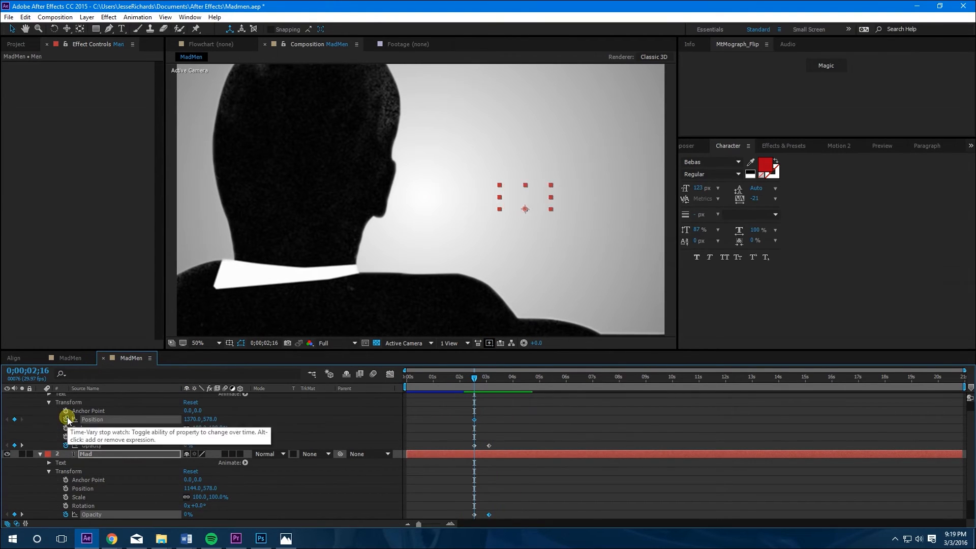
Step: Keyframe Position for MAD and MEN at their settled spot around 4;05, then return to 2;17
left_click(66, 488)
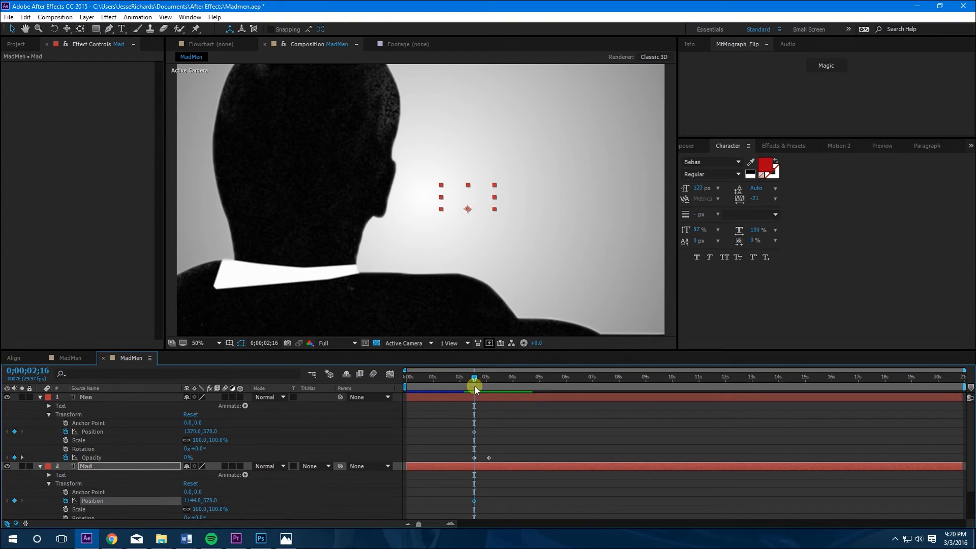
scroll(477, 424, "down", 2)
left_click(478, 425)
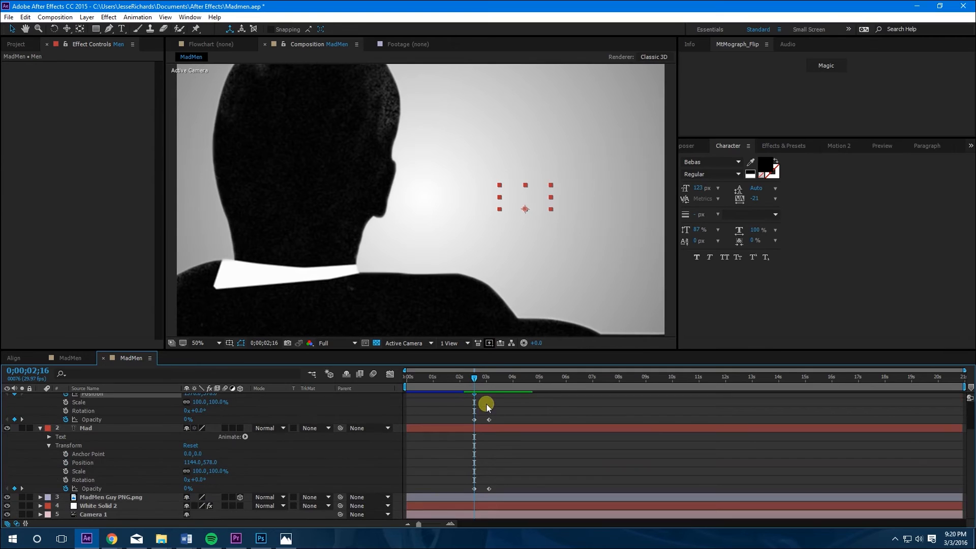
left_click(486, 403)
left_click_drag(476, 378, 518, 391)
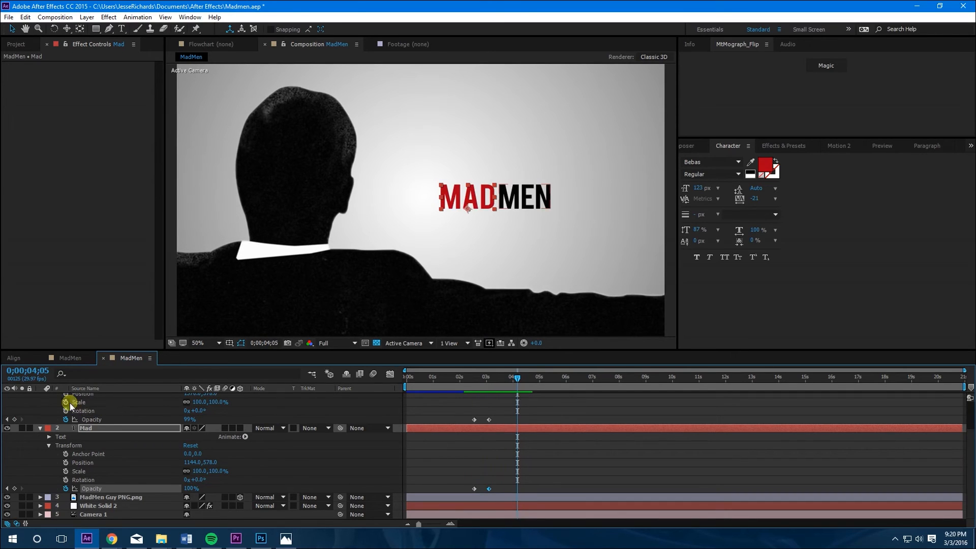
left_click(66, 462)
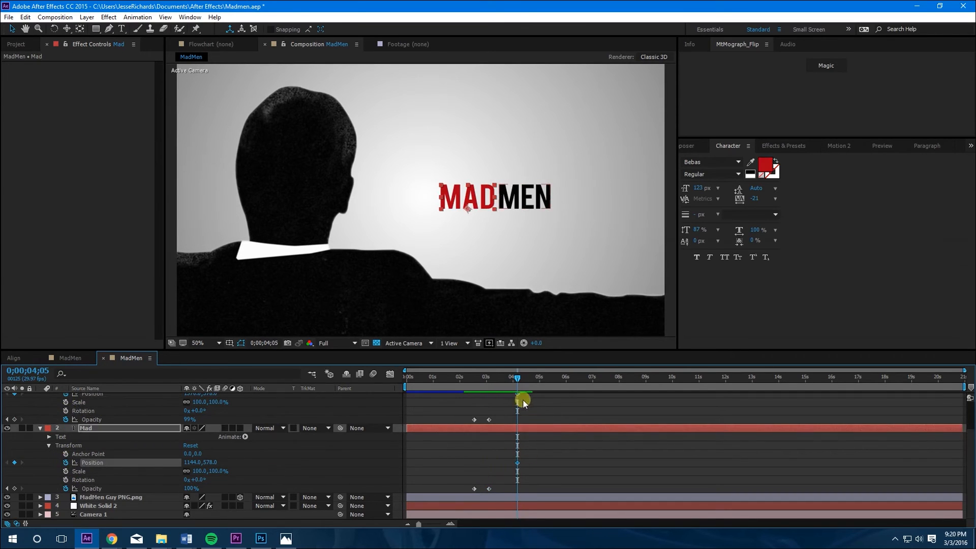
left_click_drag(517, 379, 475, 381)
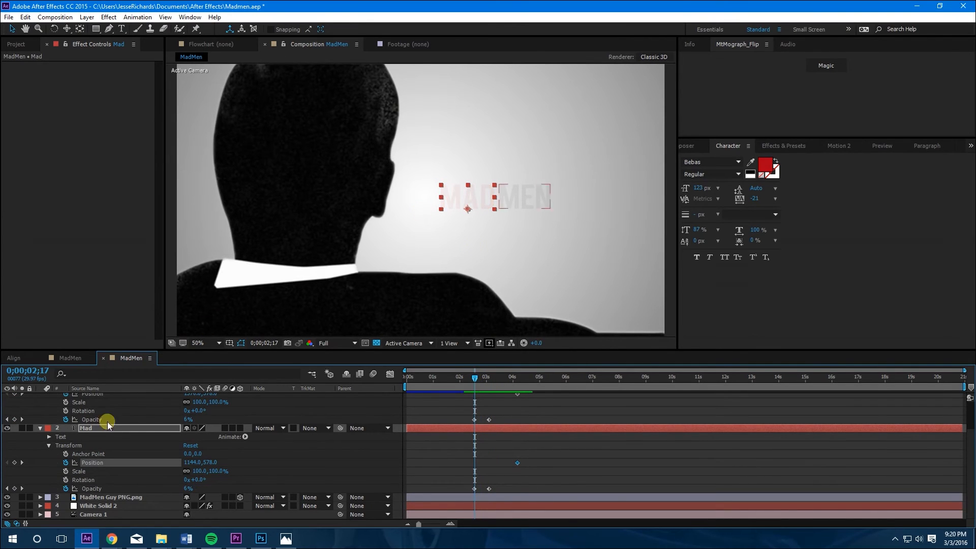
scroll(106, 427, "up", 3)
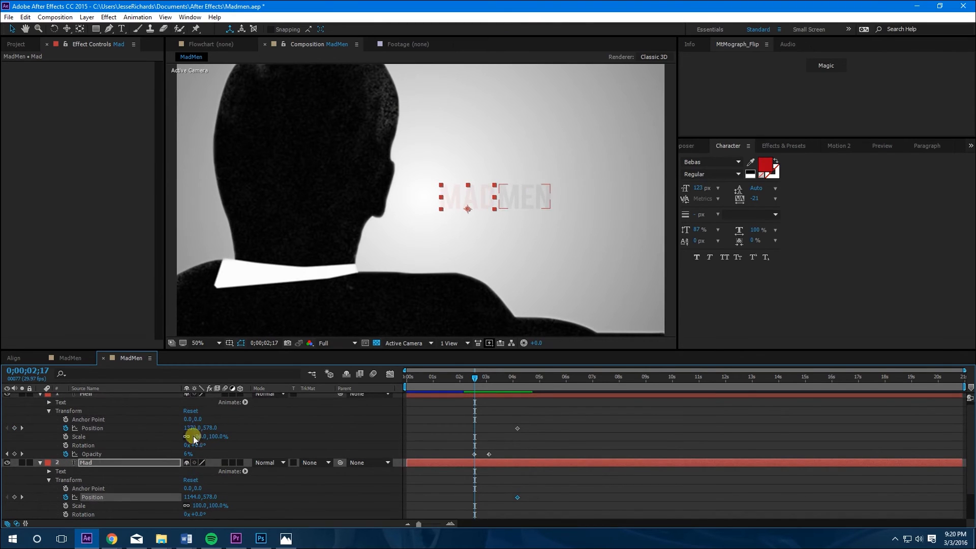
Step: Offset MAD upward and MEN downward at 2;17 so they slide into place, then rewind to review
left_click_drag(214, 498, 200, 496)
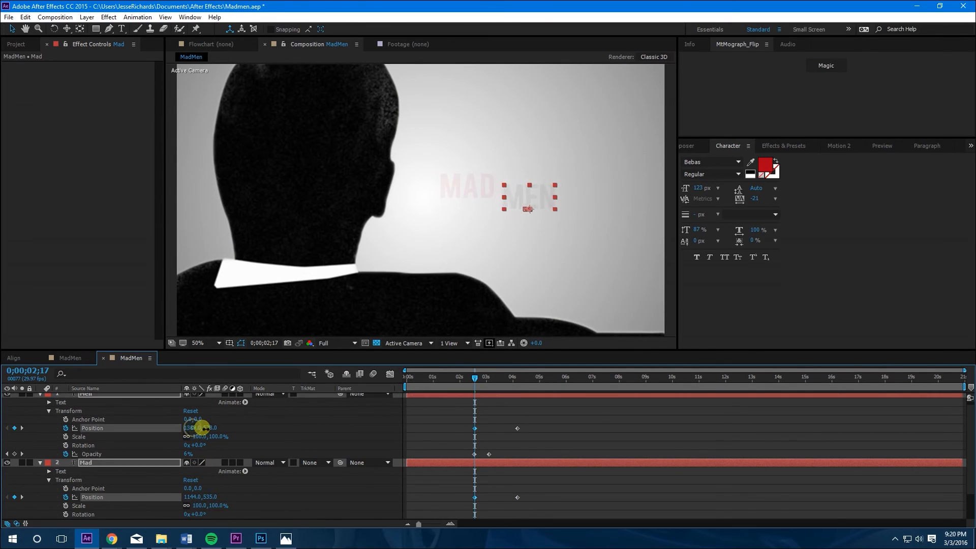
left_click_drag(196, 428, 226, 429)
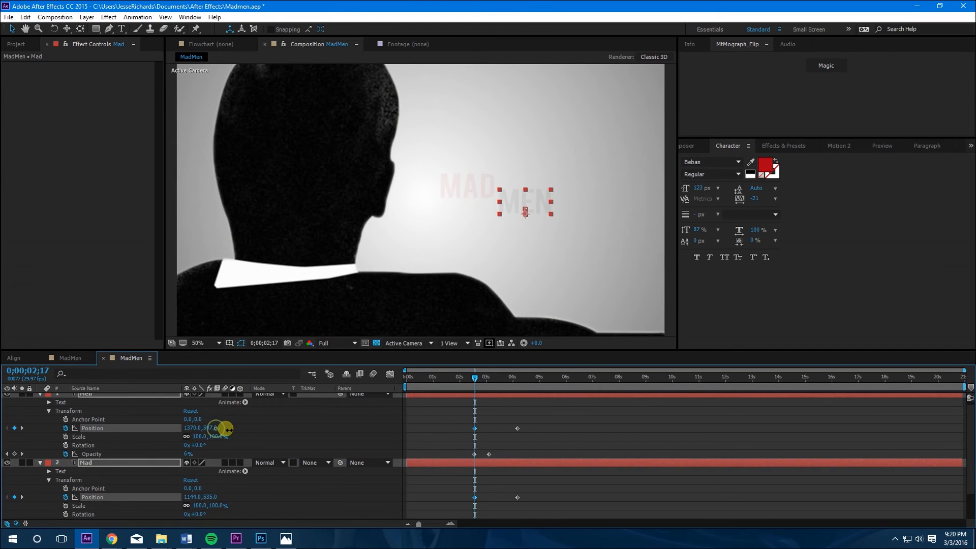
left_click(534, 462)
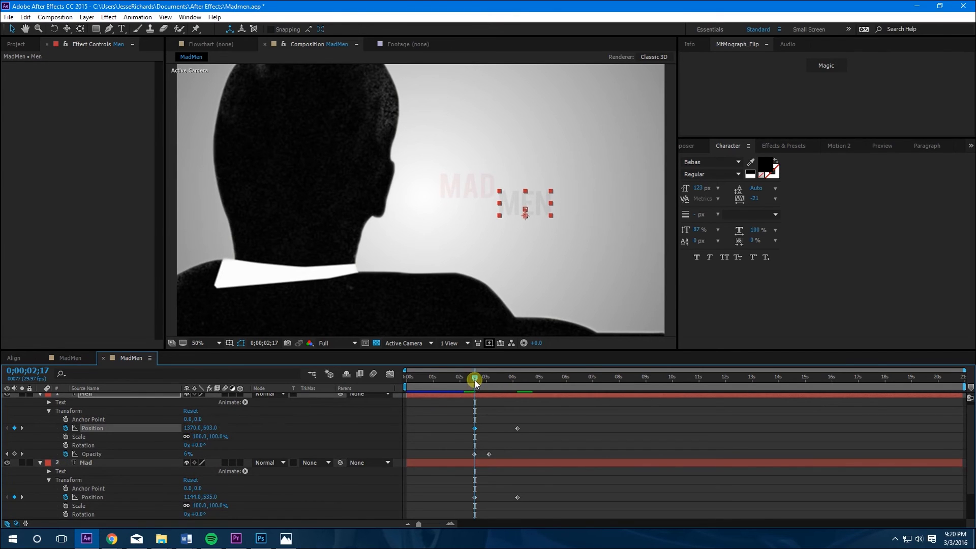
left_click_drag(475, 378, 410, 380)
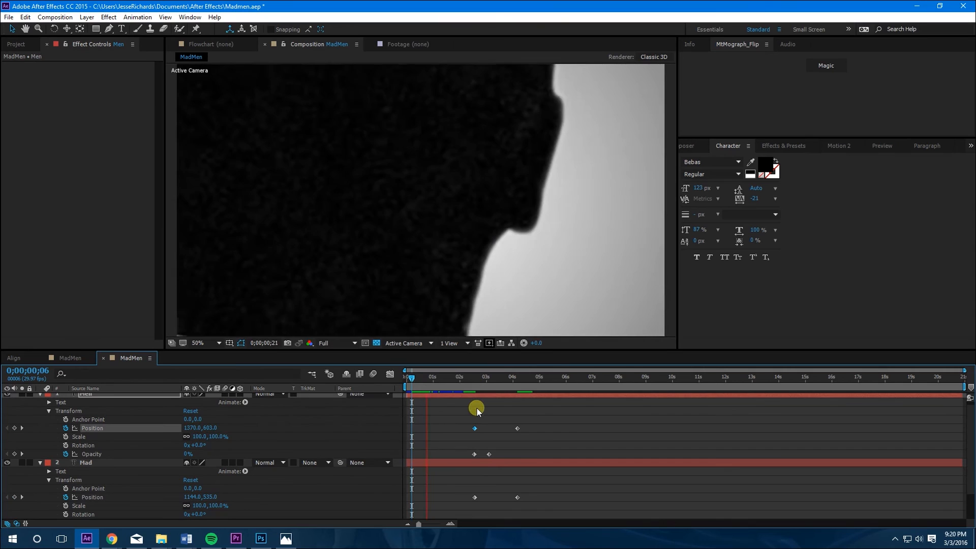
key("space")
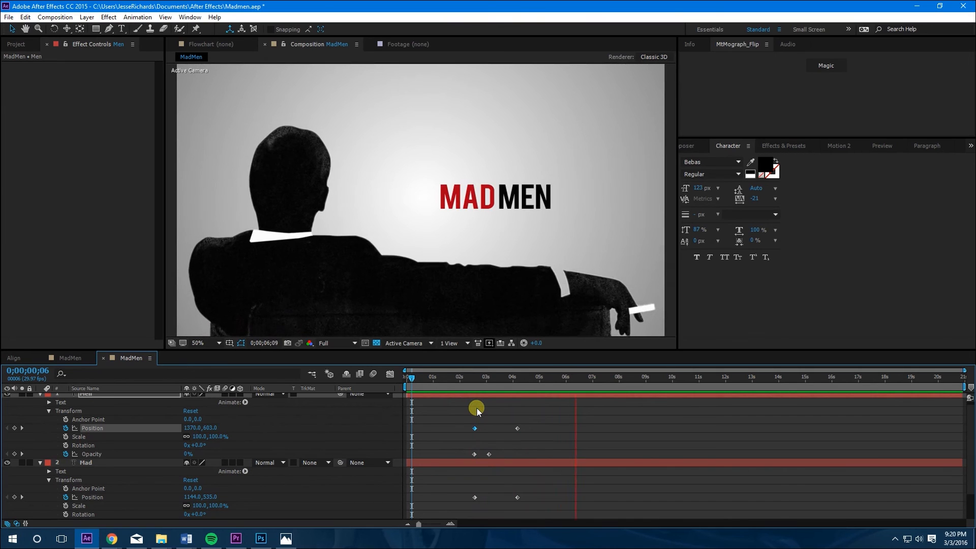
left_click(411, 381)
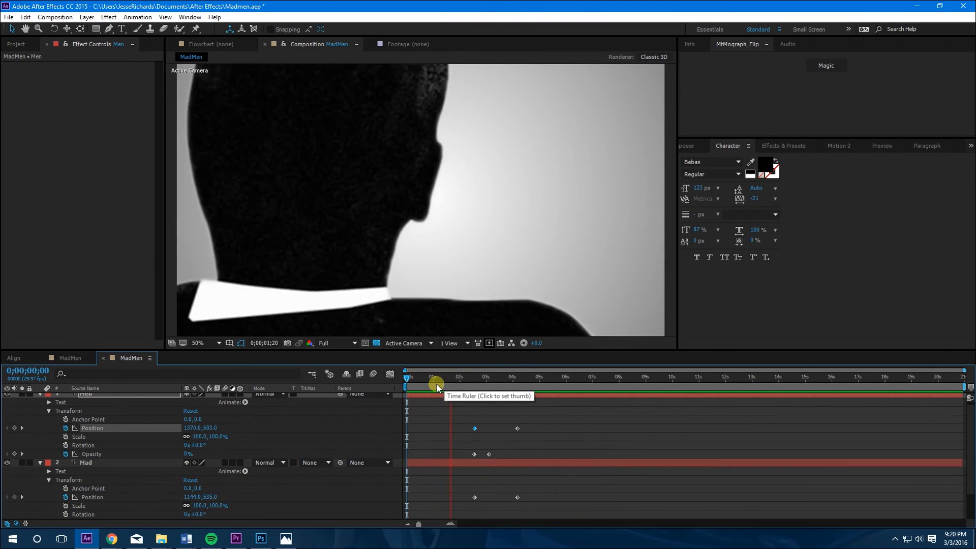